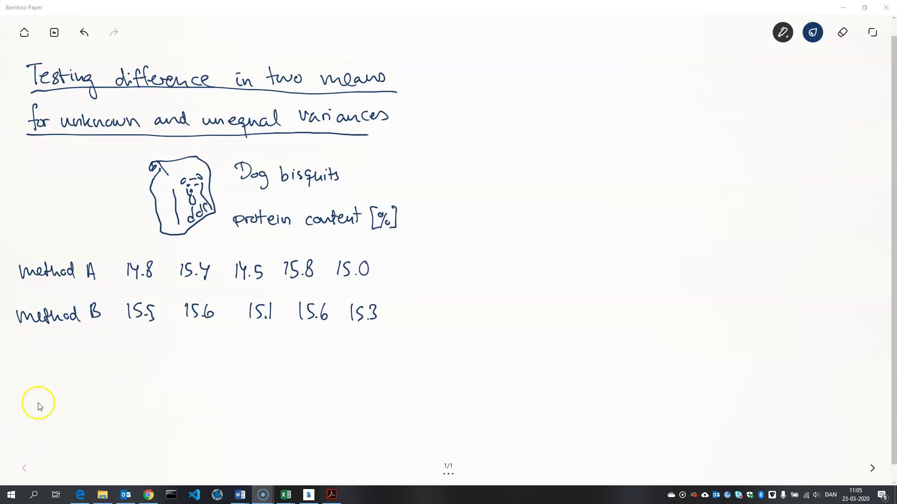
Step: Draw freehand pen lines under 'Dog bisquits' and 'protein content [%]'
{"action": "left_click", "coordinate": [243, 193]}
{"action": "left_click_drag", "start_coordinate": [240, 187], "coordinate": [334, 183]}
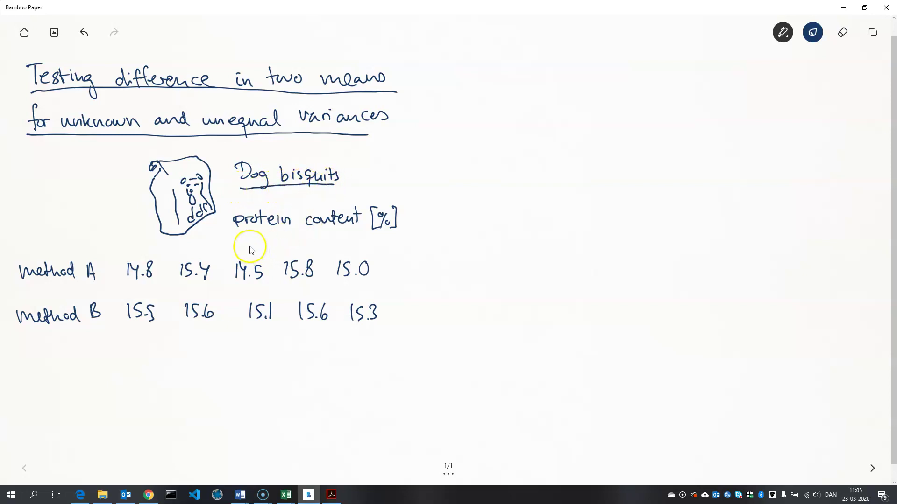
{"action": "left_click_drag", "start_coordinate": [233, 231], "coordinate": [353, 236]}
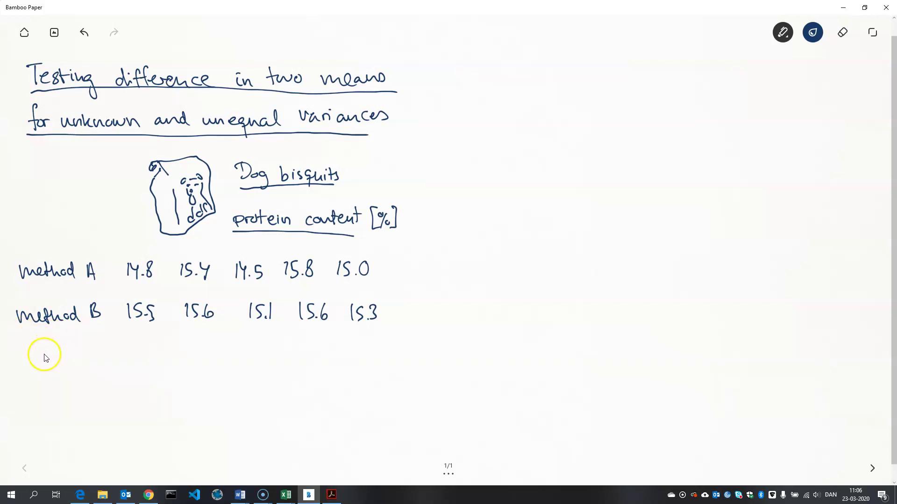
Step: Handwrite 'F-test: σA²≠σB²' below the method B values
{"action": "mouse_move", "coordinate": [45, 354]}
{"action": "left_mouse_down"}
{"action": "mouse_move", "coordinate": [45, 374]}
{"action": "mouse_move", "coordinate": [58, 353]}
{"action": "mouse_move", "coordinate": [56, 367]}
{"action": "left_mouse_up"}
{"action": "mouse_move", "coordinate": [70, 353]}
{"action": "left_mouse_down"}
{"action": "mouse_move", "coordinate": [70, 372]}
{"action": "mouse_move", "coordinate": [77, 361]}
{"action": "left_mouse_up"}
{"action": "left_click_drag", "start_coordinate": [77, 367], "coordinate": [97, 373]}
{"action": "left_click_drag", "start_coordinate": [93, 361], "coordinate": [104, 360]}
{"action": "left_click", "coordinate": [113, 361]}
{"action": "left_click", "coordinate": [113, 369]}
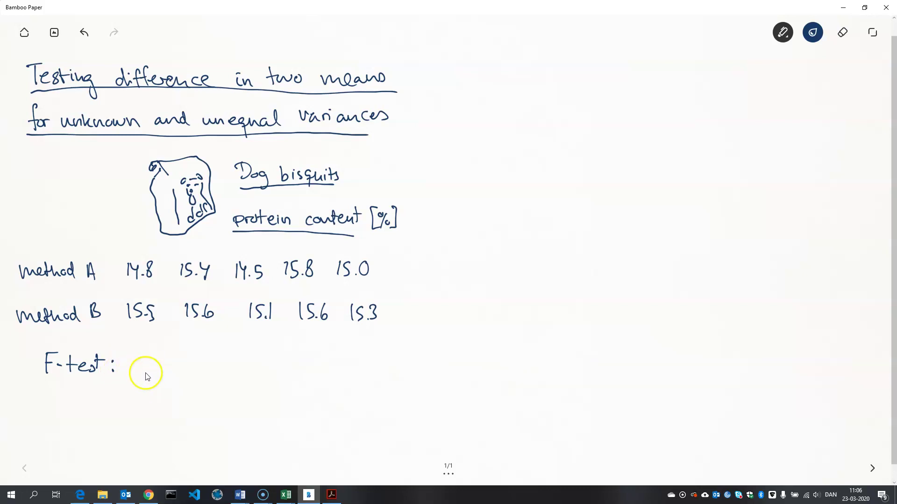
{"action": "mouse_move", "coordinate": [141, 360]}
{"action": "left_mouse_down"}
{"action": "mouse_move", "coordinate": [150, 359]}
{"action": "mouse_move", "coordinate": [149, 376]}
{"action": "mouse_move", "coordinate": [163, 362]}
{"action": "mouse_move", "coordinate": [205, 360]}
{"action": "mouse_move", "coordinate": [205, 376]}
{"action": "mouse_move", "coordinate": [221, 362]}
{"action": "mouse_move", "coordinate": [176, 361]}
{"action": "mouse_move", "coordinate": [170, 370]}
{"action": "left_mouse_up"}
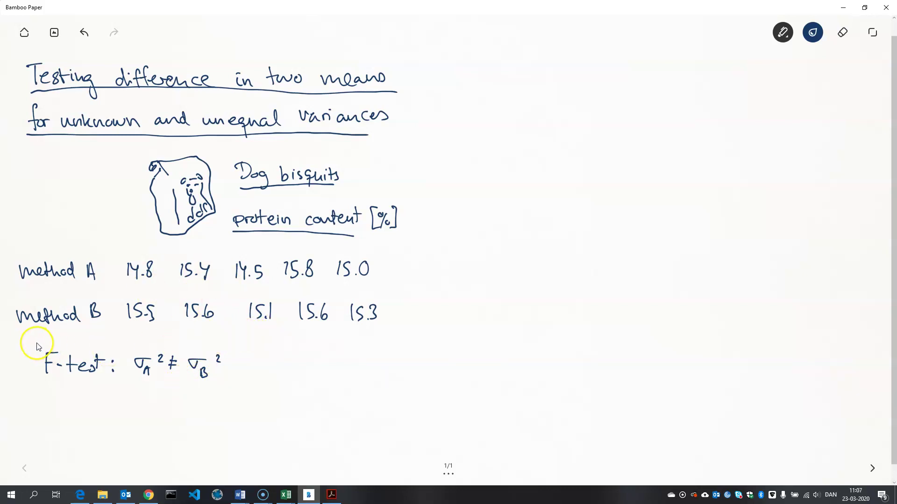
Step: Box the F-test line and write 'cannot pool variances' to its right
{"action": "mouse_move", "coordinate": [84, 346]}
{"action": "left_mouse_down"}
{"action": "mouse_move", "coordinate": [166, 340]}
{"action": "mouse_move", "coordinate": [238, 356]}
{"action": "mouse_move", "coordinate": [201, 383]}
{"action": "mouse_move", "coordinate": [29, 384]}
{"action": "mouse_move", "coordinate": [29, 340]}
{"action": "left_mouse_up"}
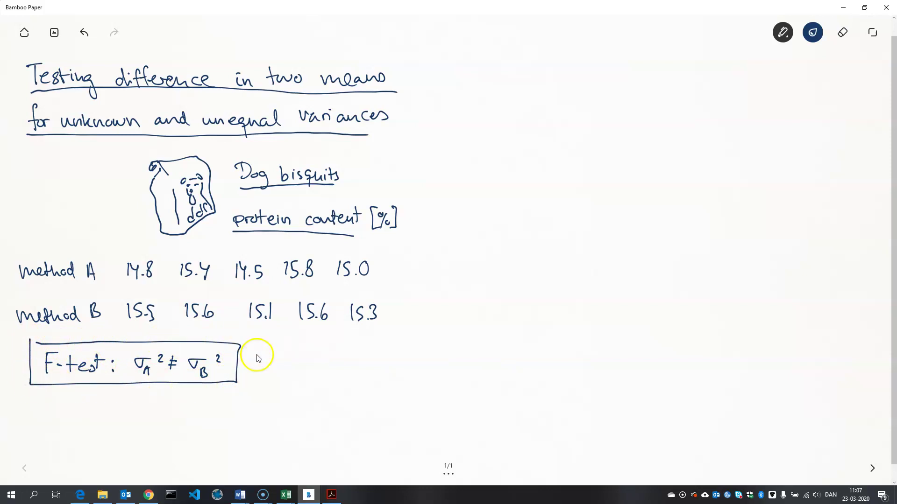
{"action": "mouse_move", "coordinate": [271, 357]}
{"action": "left_mouse_down"}
{"action": "mouse_move", "coordinate": [335, 354]}
{"action": "mouse_move", "coordinate": [290, 374]}
{"action": "mouse_move", "coordinate": [300, 377]}
{"action": "mouse_move", "coordinate": [400, 377]}
{"action": "left_mouse_up"}
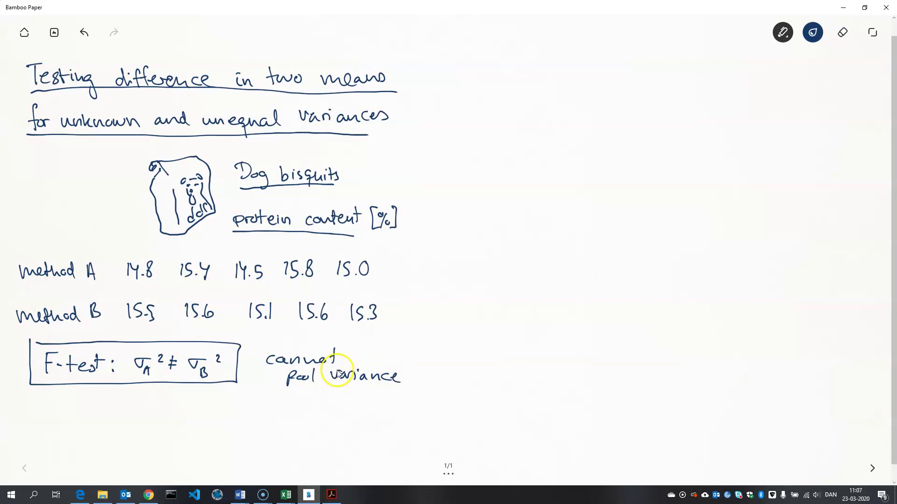
{"action": "left_click_drag", "start_coordinate": [407, 374], "coordinate": [402, 380]}
Step: Handwrite T₀* = X̄A − X̄B − Δ₀ over a fraction bar at top right
{"action": "mouse_move", "coordinate": [529, 85]}
{"action": "left_mouse_down"}
{"action": "mouse_move", "coordinate": [528, 105]}
{"action": "mouse_move", "coordinate": [546, 80]}
{"action": "mouse_move", "coordinate": [541, 108]}
{"action": "mouse_move", "coordinate": [572, 89]}
{"action": "left_mouse_up"}
{"action": "left_click_drag", "start_coordinate": [566, 94], "coordinate": [572, 93]}
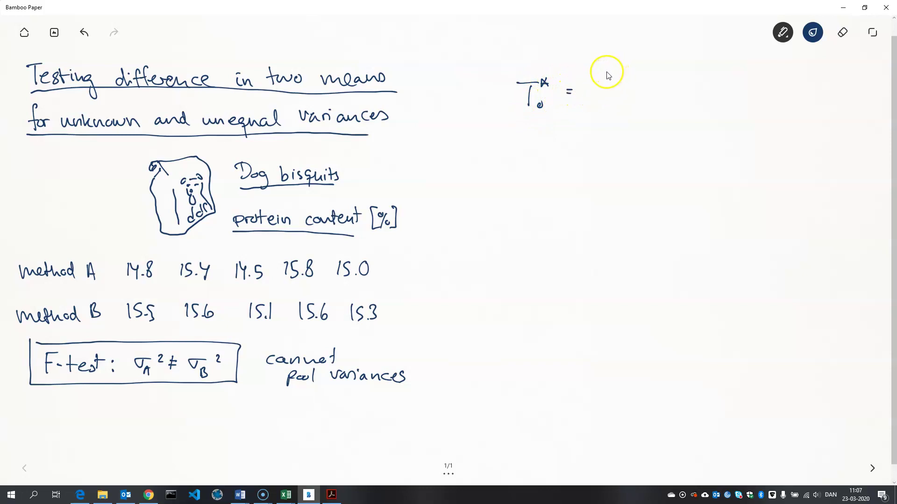
{"action": "mouse_move", "coordinate": [605, 67]}
{"action": "left_mouse_down"}
{"action": "mouse_move", "coordinate": [615, 89]}
{"action": "mouse_move", "coordinate": [601, 86]}
{"action": "mouse_move", "coordinate": [614, 61]}
{"action": "left_mouse_up"}
{"action": "mouse_move", "coordinate": [615, 92]}
{"action": "left_mouse_down"}
{"action": "mouse_move", "coordinate": [618, 82]}
{"action": "mouse_move", "coordinate": [622, 91]}
{"action": "left_mouse_up"}
{"action": "mouse_move", "coordinate": [616, 89]}
{"action": "left_mouse_down"}
{"action": "mouse_move", "coordinate": [634, 74]}
{"action": "mouse_move", "coordinate": [659, 91]}
{"action": "left_mouse_up"}
{"action": "left_click", "coordinate": [653, 70]}
{"action": "left_click_drag", "start_coordinate": [646, 60], "coordinate": [676, 75]}
{"action": "mouse_move", "coordinate": [687, 70]}
{"action": "left_mouse_down"}
{"action": "mouse_move", "coordinate": [679, 88]}
{"action": "mouse_move", "coordinate": [693, 86]}
{"action": "left_mouse_up"}
{"action": "left_click_drag", "start_coordinate": [695, 81], "coordinate": [696, 85]}
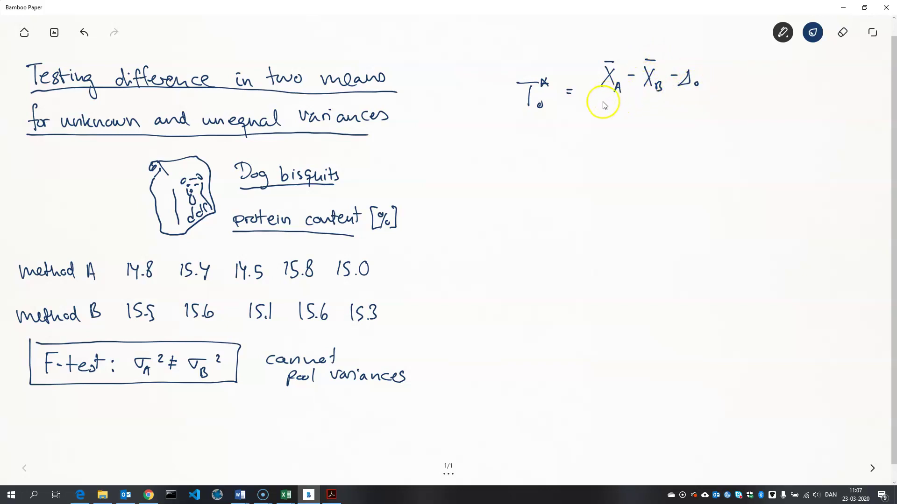
{"action": "left_click_drag", "start_coordinate": [601, 101], "coordinate": [698, 100]}
Step: Write the denominator √(sA²/nA + sB²/nB) under the fraction bar
{"action": "mouse_move", "coordinate": [605, 120]}
{"action": "left_mouse_down"}
{"action": "mouse_move", "coordinate": [610, 139]}
{"action": "mouse_move", "coordinate": [690, 109]}
{"action": "left_mouse_up"}
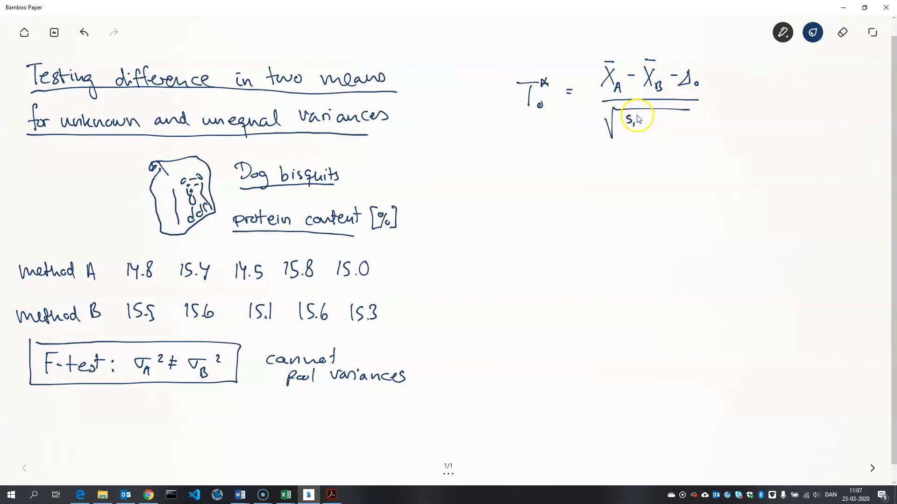
{"action": "mouse_move", "coordinate": [637, 114]}
{"action": "left_mouse_down"}
{"action": "mouse_move", "coordinate": [640, 133]}
{"action": "mouse_move", "coordinate": [629, 149]}
{"action": "mouse_move", "coordinate": [642, 153]}
{"action": "left_mouse_up"}
{"action": "left_click_drag", "start_coordinate": [636, 149], "coordinate": [665, 133]}
{"action": "mouse_move", "coordinate": [661, 130]}
{"action": "left_mouse_down"}
{"action": "mouse_move", "coordinate": [661, 138]}
{"action": "mouse_move", "coordinate": [691, 130]}
{"action": "left_mouse_up"}
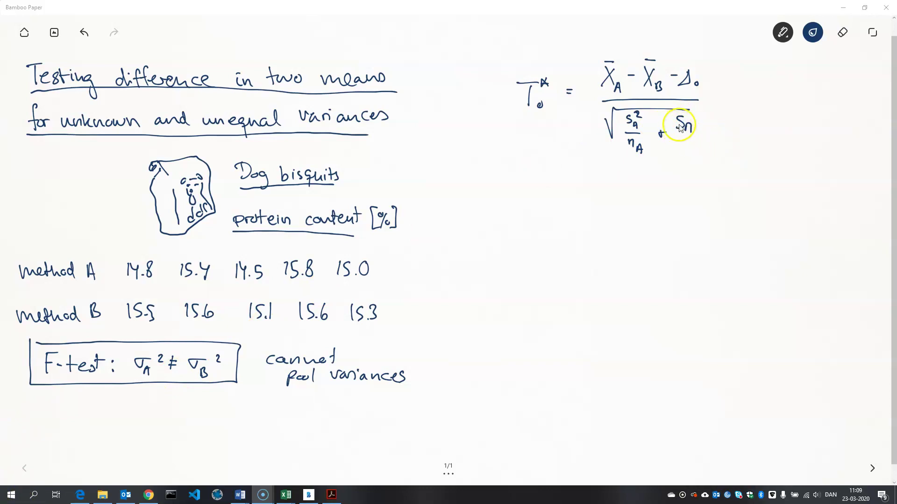
{"action": "mouse_move", "coordinate": [686, 123]}
{"action": "left_mouse_down"}
{"action": "mouse_move", "coordinate": [698, 117]}
{"action": "mouse_move", "coordinate": [694, 159]}
{"action": "left_mouse_up"}
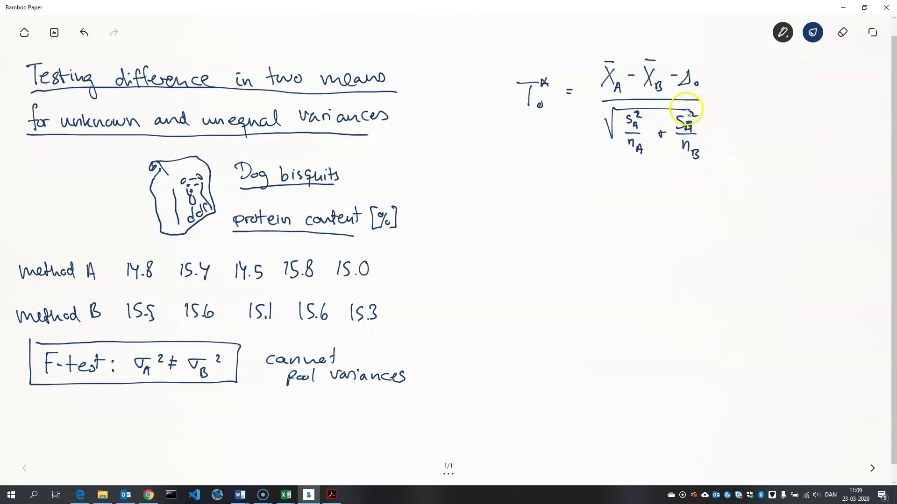
{"action": "left_click_drag", "start_coordinate": [698, 109], "coordinate": [707, 115]}
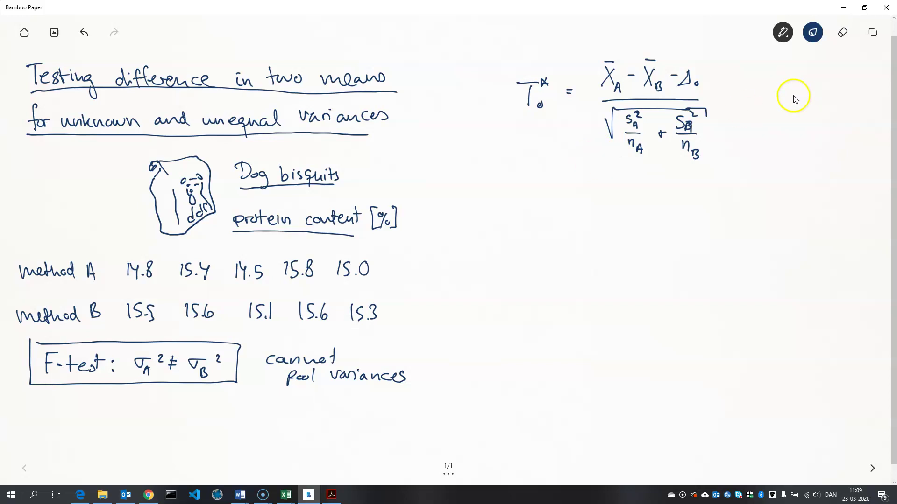
Step: Add a bracketed Z₀ / σA σB note beside the formula and write ~ t_ν below
{"action": "left_click_drag", "start_coordinate": [779, 99], "coordinate": [802, 124]}
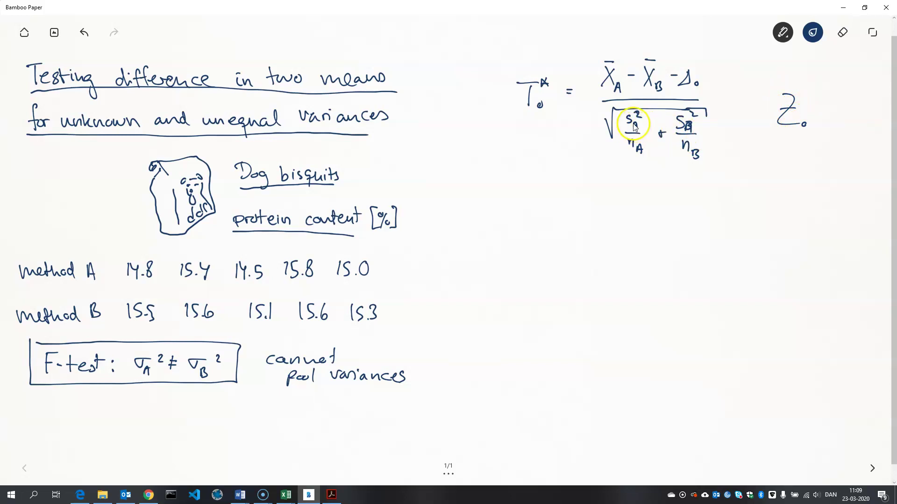
{"action": "mouse_move", "coordinate": [799, 149]}
{"action": "left_mouse_down"}
{"action": "mouse_move", "coordinate": [848, 144]}
{"action": "mouse_move", "coordinate": [811, 149]}
{"action": "mouse_move", "coordinate": [840, 157]}
{"action": "left_mouse_up"}
{"action": "left_click_drag", "start_coordinate": [785, 85], "coordinate": [782, 165]}
{"action": "mouse_move", "coordinate": [834, 90]}
{"action": "left_mouse_down"}
{"action": "mouse_move", "coordinate": [860, 132]}
{"action": "mouse_move", "coordinate": [849, 163]}
{"action": "left_mouse_up"}
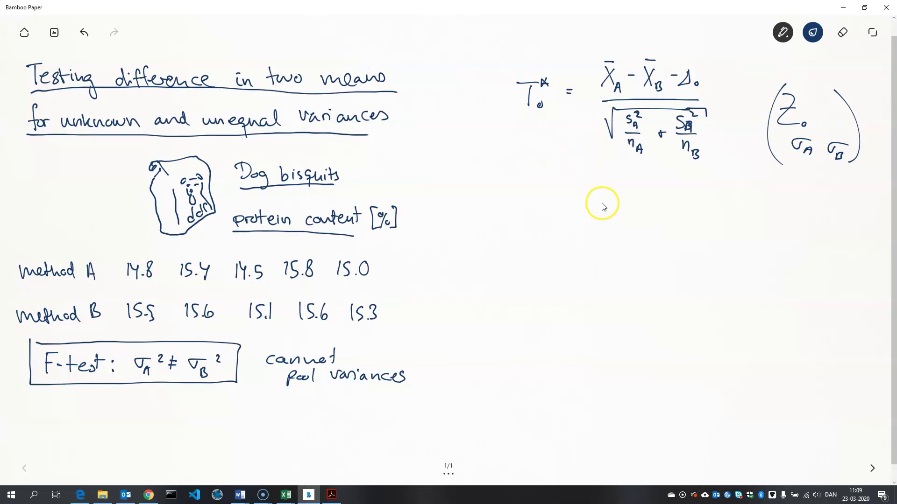
{"action": "mouse_move", "coordinate": [598, 204]}
{"action": "left_mouse_down"}
{"action": "mouse_move", "coordinate": [613, 199]}
{"action": "mouse_move", "coordinate": [634, 212]}
{"action": "mouse_move", "coordinate": [637, 200]}
{"action": "mouse_move", "coordinate": [641, 219]}
{"action": "mouse_move", "coordinate": [646, 210]}
{"action": "left_mouse_up"}
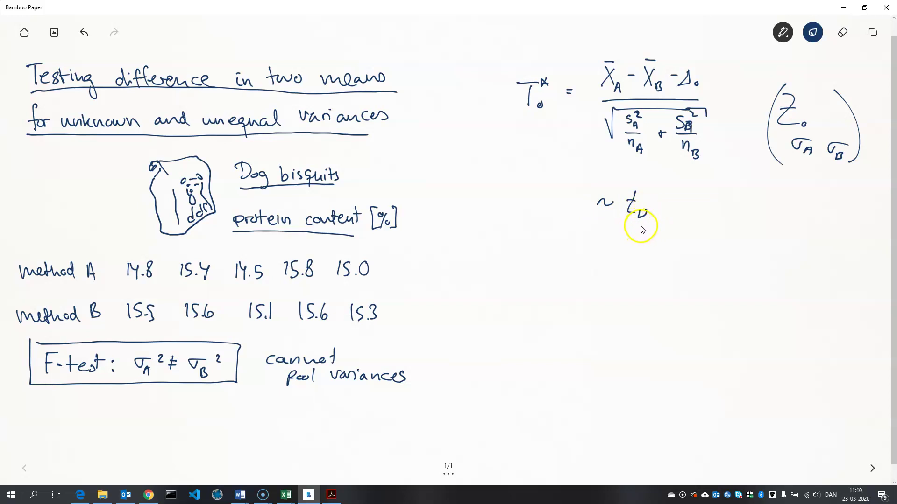
Step: Draw an arrow under ν and write ν = (sA²/nA + sB²/nB)² over a long fraction bar
{"action": "left_click_drag", "start_coordinate": [637, 238], "coordinate": [644, 228]}
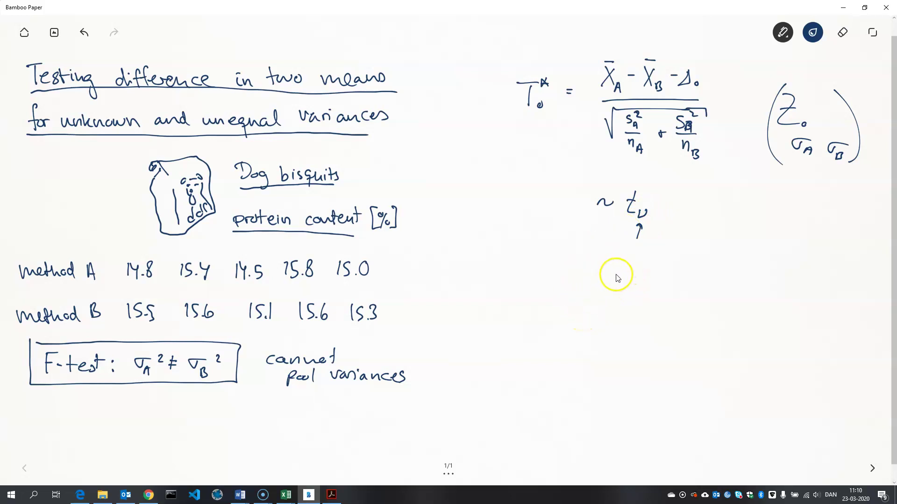
{"action": "left_click_drag", "start_coordinate": [602, 275], "coordinate": [625, 276]}
{"action": "left_click_drag", "start_coordinate": [616, 282], "coordinate": [625, 281]}
{"action": "mouse_move", "coordinate": [664, 253]}
{"action": "left_mouse_down"}
{"action": "mouse_move", "coordinate": [661, 262]}
{"action": "mouse_move", "coordinate": [678, 254]}
{"action": "mouse_move", "coordinate": [671, 283]}
{"action": "mouse_move", "coordinate": [698, 270]}
{"action": "left_mouse_up"}
{"action": "mouse_move", "coordinate": [694, 266]}
{"action": "left_mouse_down"}
{"action": "mouse_move", "coordinate": [693, 274]}
{"action": "mouse_move", "coordinate": [724, 272]}
{"action": "mouse_move", "coordinate": [735, 258]}
{"action": "mouse_move", "coordinate": [720, 287]}
{"action": "mouse_move", "coordinate": [727, 289]}
{"action": "left_mouse_up"}
{"action": "left_click_drag", "start_coordinate": [660, 244], "coordinate": [649, 292]}
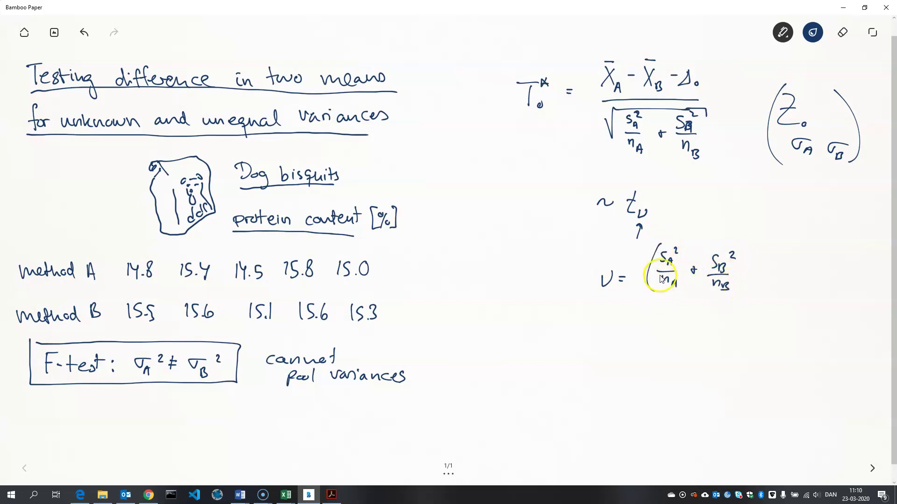
{"action": "left_click_drag", "start_coordinate": [743, 250], "coordinate": [738, 295]}
{"action": "left_click_drag", "start_coordinate": [754, 254], "coordinate": [760, 258]}
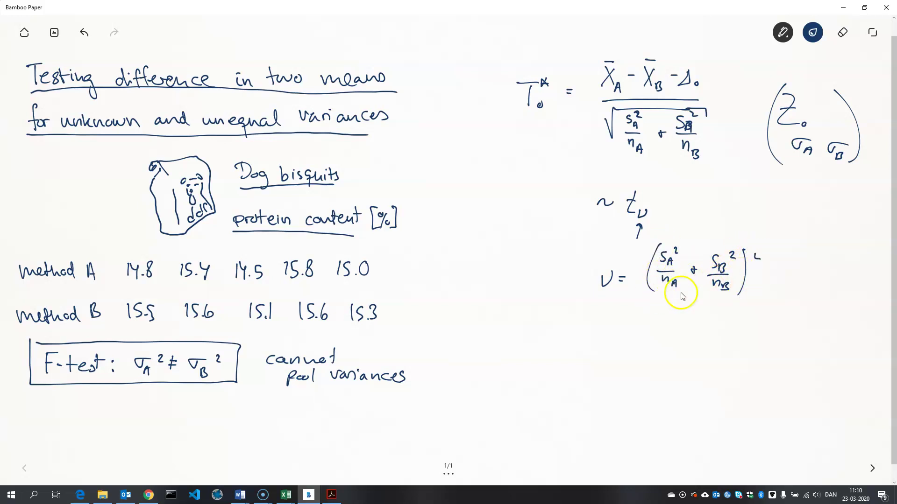
{"action": "left_click_drag", "start_coordinate": [643, 301], "coordinate": [755, 298]}
Step: Write the denominator (sA²/nA)²/(nA−1) + (sB²/nB)²/(nB−1), dismissing the Outlook notification
{"action": "mouse_move", "coordinate": [662, 309]}
{"action": "left_mouse_down"}
{"action": "mouse_move", "coordinate": [656, 316]}
{"action": "mouse_move", "coordinate": [664, 313]}
{"action": "left_mouse_up"}
{"action": "mouse_move", "coordinate": [662, 314]}
{"action": "left_mouse_down"}
{"action": "mouse_move", "coordinate": [671, 311]}
{"action": "mouse_move", "coordinate": [667, 327]}
{"action": "mouse_move", "coordinate": [694, 321]}
{"action": "mouse_move", "coordinate": [691, 333]}
{"action": "left_mouse_up"}
{"action": "mouse_move", "coordinate": [696, 314]}
{"action": "left_mouse_down"}
{"action": "mouse_move", "coordinate": [652, 332]}
{"action": "mouse_move", "coordinate": [672, 356]}
{"action": "mouse_move", "coordinate": [682, 354]}
{"action": "left_mouse_up"}
{"action": "mouse_move", "coordinate": [687, 350]}
{"action": "left_mouse_down"}
{"action": "mouse_move", "coordinate": [688, 358]}
{"action": "mouse_move", "coordinate": [723, 337]}
{"action": "left_mouse_up"}
{"action": "left_click_drag", "start_coordinate": [720, 334], "coordinate": [719, 342]}
{"action": "mouse_move", "coordinate": [732, 312]}
{"action": "left_mouse_down"}
{"action": "mouse_move", "coordinate": [727, 340]}
{"action": "mouse_move", "coordinate": [754, 316]}
{"action": "mouse_move", "coordinate": [748, 327]}
{"action": "mouse_move", "coordinate": [770, 338]}
{"action": "mouse_move", "coordinate": [782, 316]}
{"action": "left_mouse_up"}
{"action": "mouse_move", "coordinate": [733, 342]}
{"action": "left_mouse_down"}
{"action": "mouse_move", "coordinate": [783, 341]}
{"action": "mouse_move", "coordinate": [754, 363]}
{"action": "mouse_move", "coordinate": [776, 359]}
{"action": "left_mouse_up"}
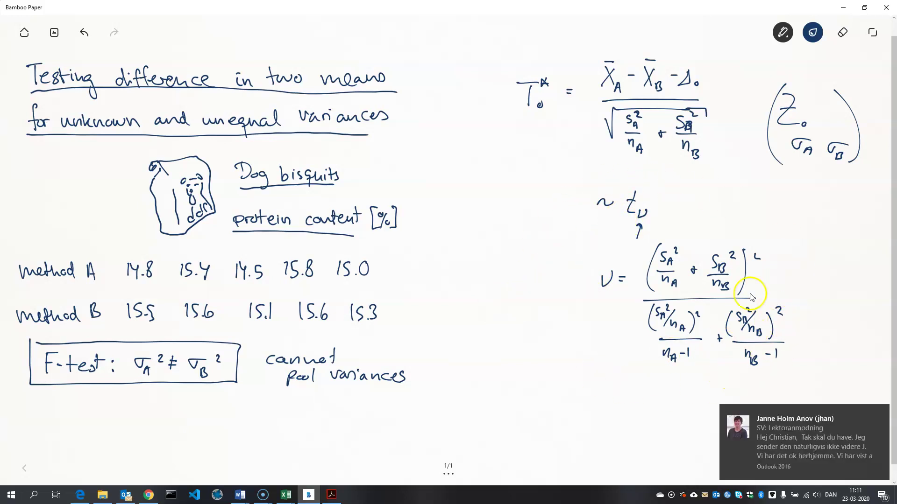
{"action": "left_click", "coordinate": [882, 414]}
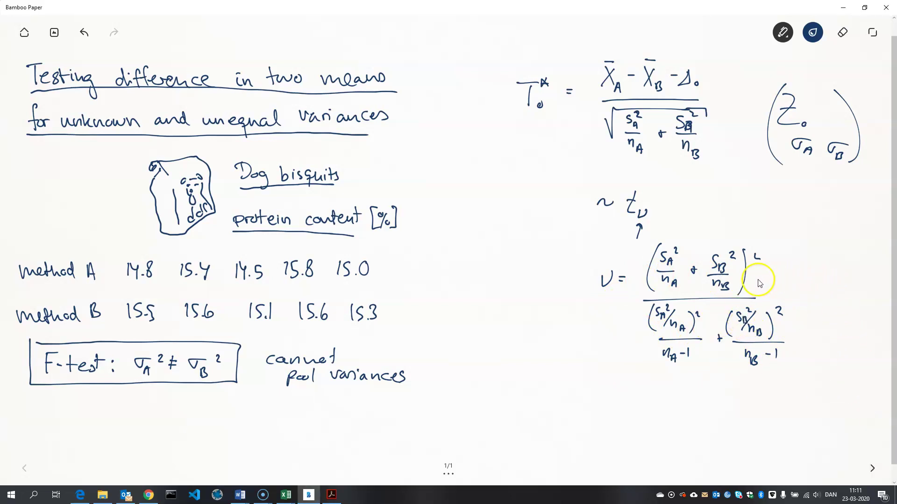
{"action": "left_click_drag", "start_coordinate": [749, 253], "coordinate": [761, 258]}
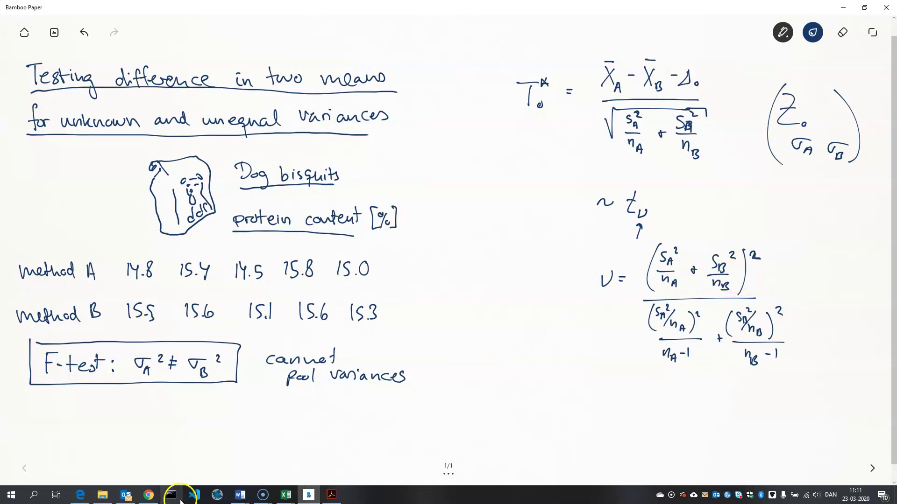
Step: In the testing difference sheet, label D2 XA and enter =MIDDEL(A2:A6) in E2
{"action": "left_click", "coordinate": [263, 494]}
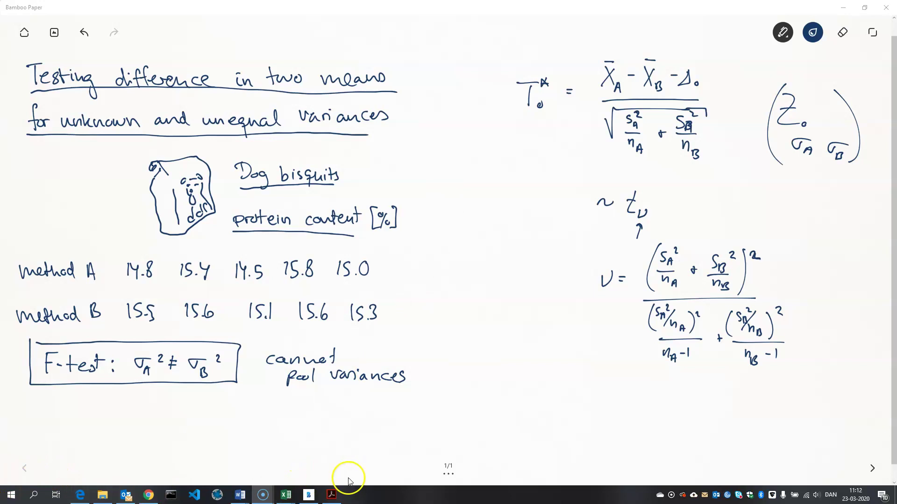
{"action": "mouse_move", "coordinate": [286, 495]}
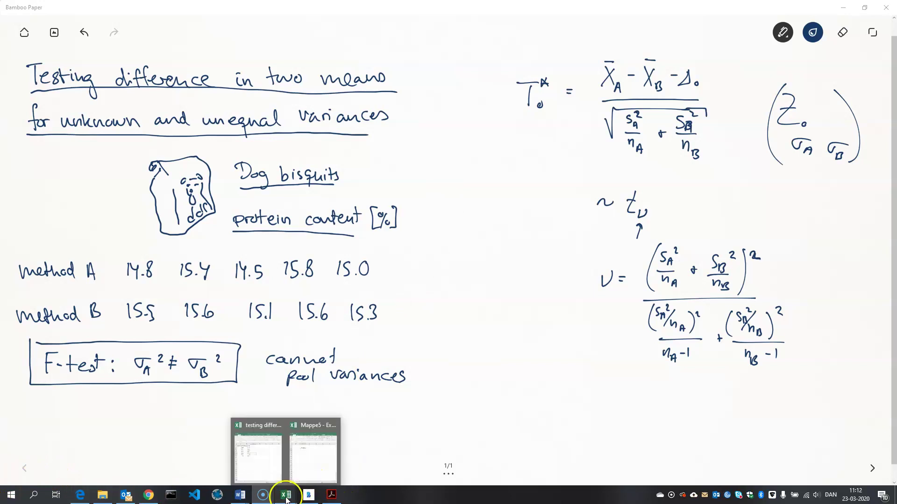
{"action": "left_click", "coordinate": [274, 469]}
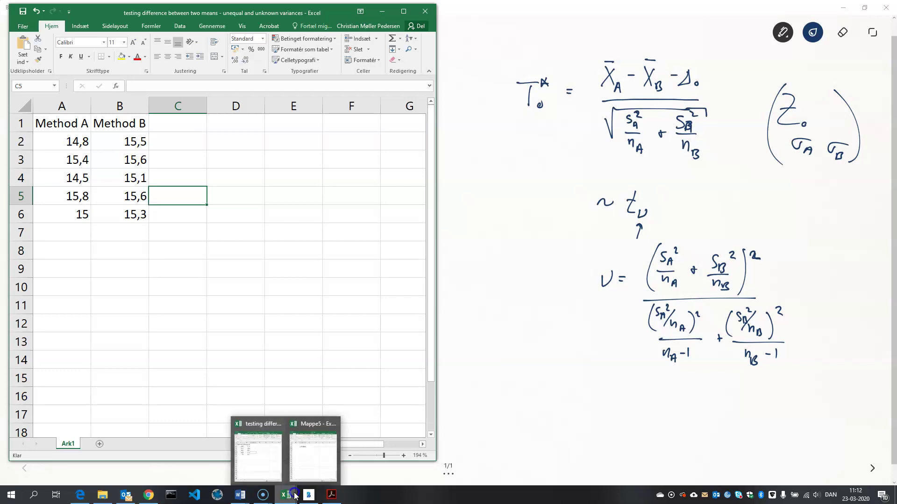
{"action": "left_click", "coordinate": [237, 146]}
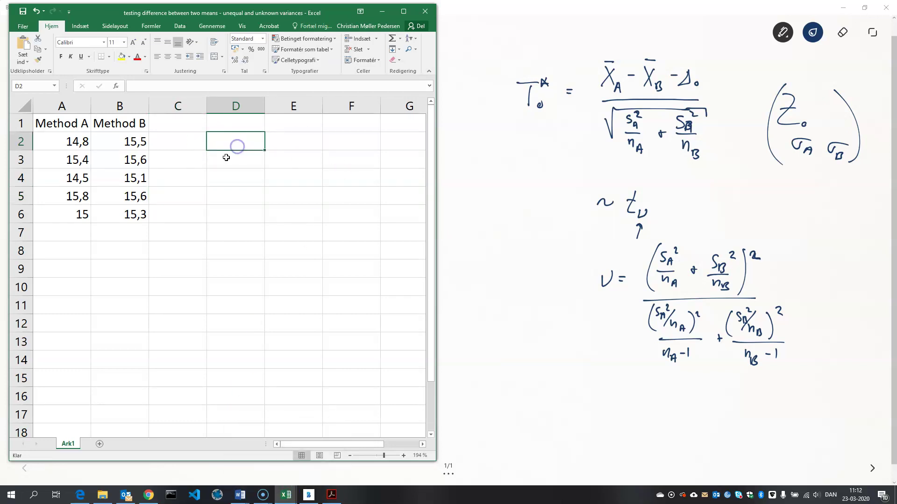
{"action": "type", "text": "XA"}
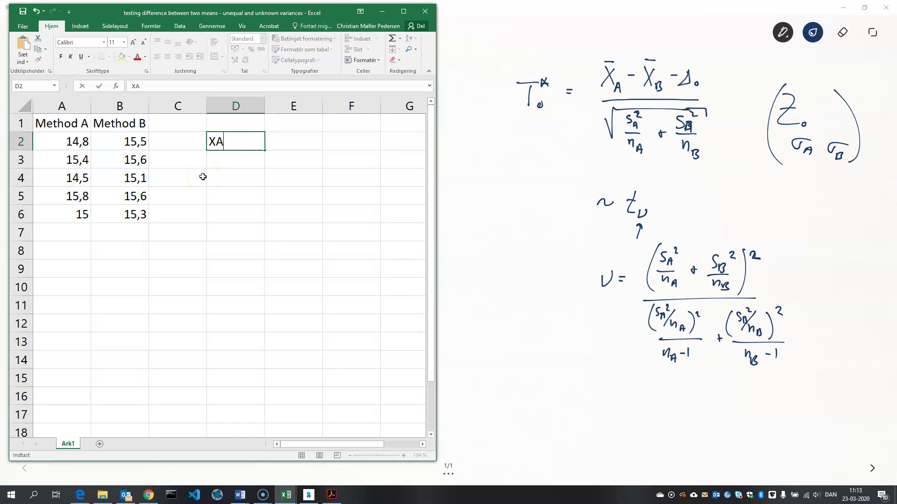
{"action": "key", "text": "Tab"}
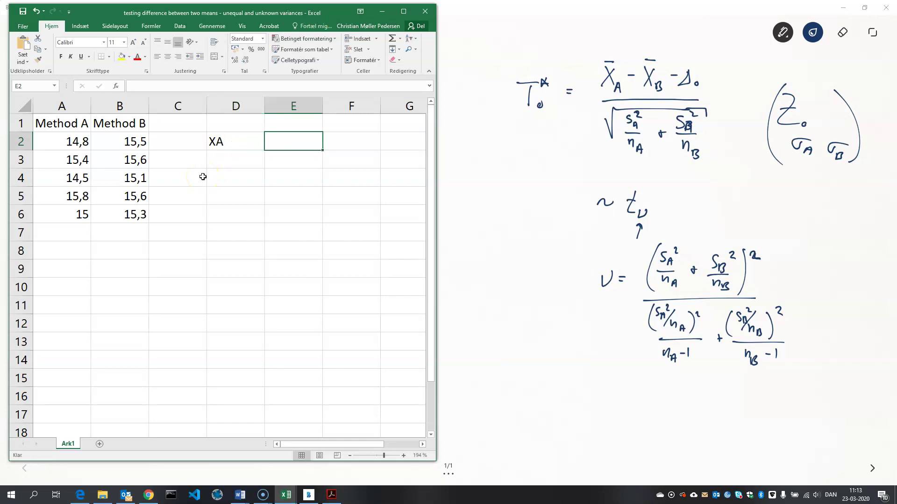
{"action": "type", "text": "="}
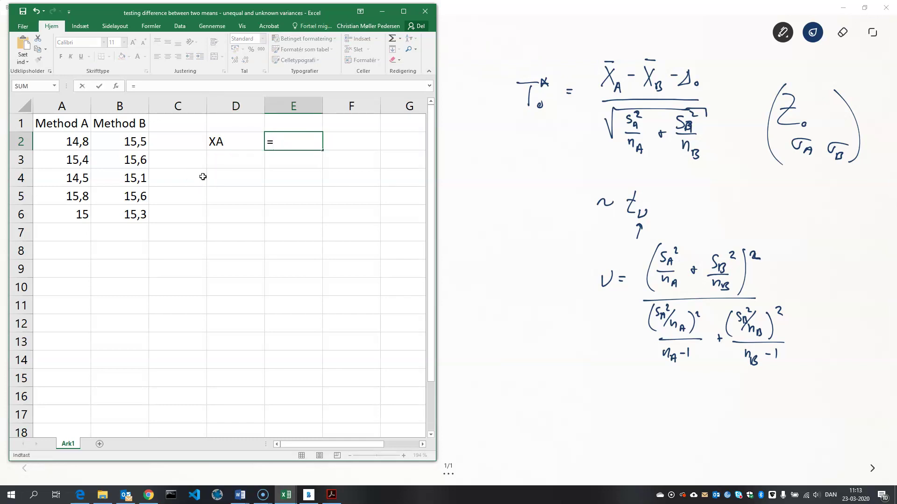
{"action": "type", "text": "middel"}
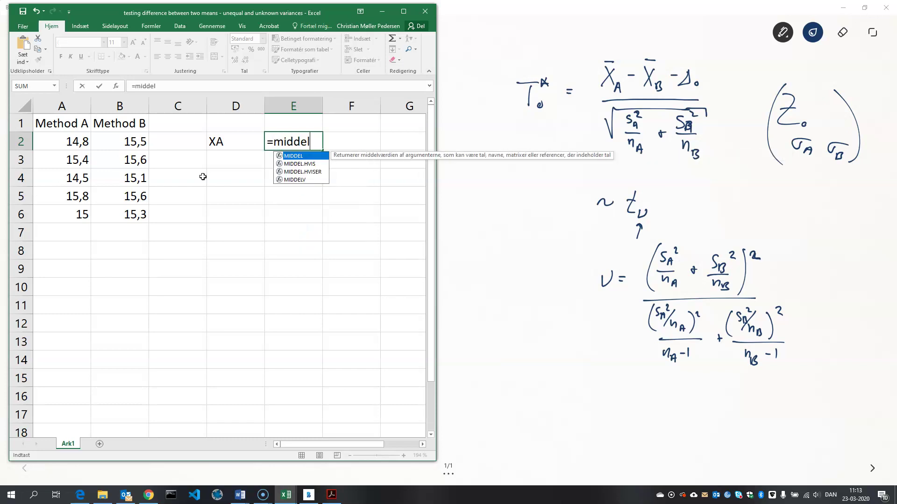
{"action": "type", "text": "("}
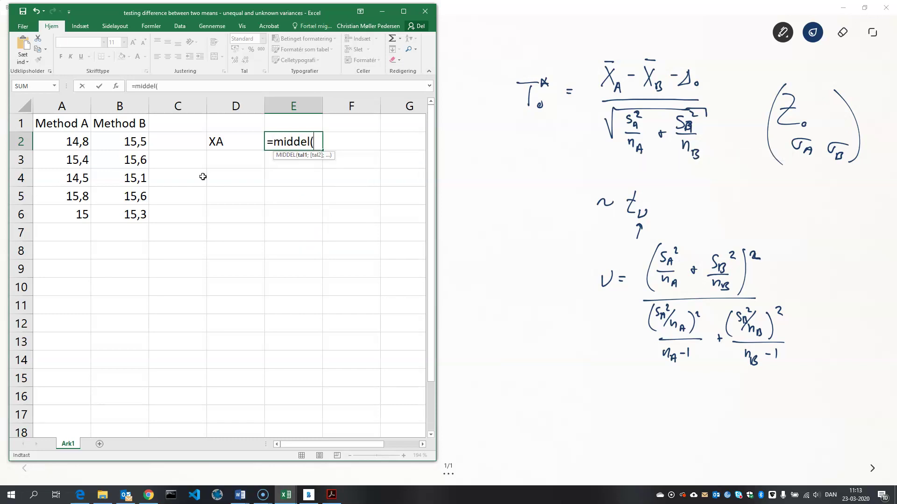
{"action": "left_click_drag", "start_coordinate": [80, 144], "coordinate": [84, 211]}
{"action": "key", "text": "Return"}
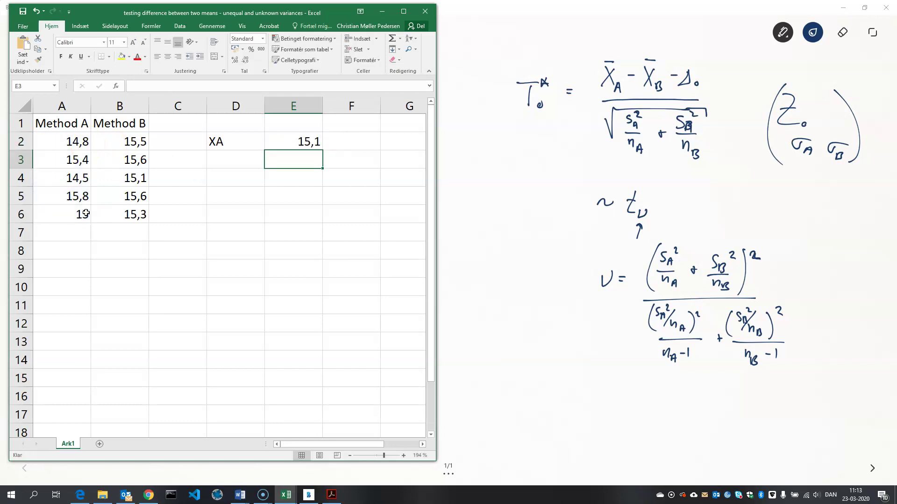
Step: Label D3 XB and enter =MIDDEL(B2:B6) in E3
{"action": "left_click", "coordinate": [238, 158]}
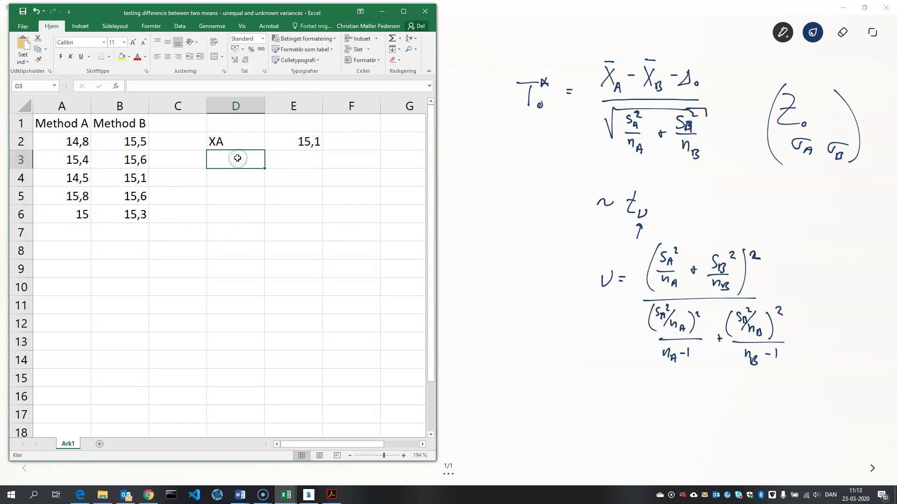
{"action": "type", "text": "X"}
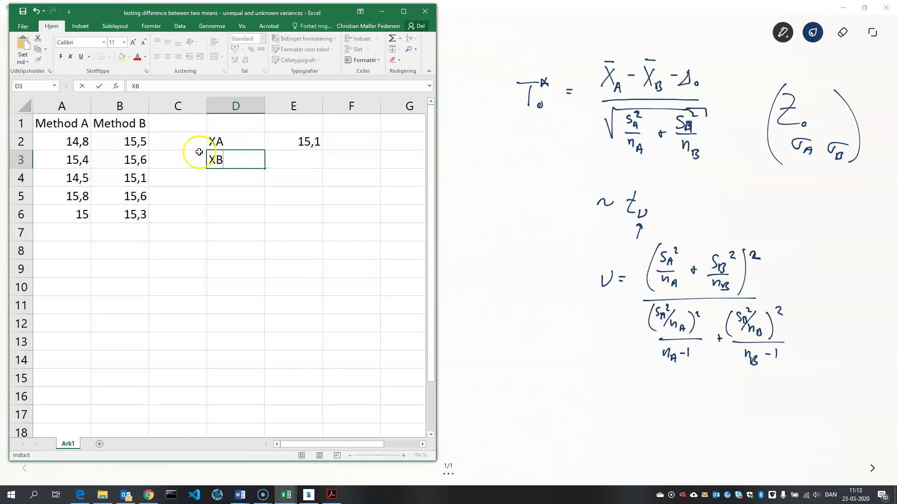
{"action": "type", "text": "B"}
{"action": "left_click", "coordinate": [301, 162]}
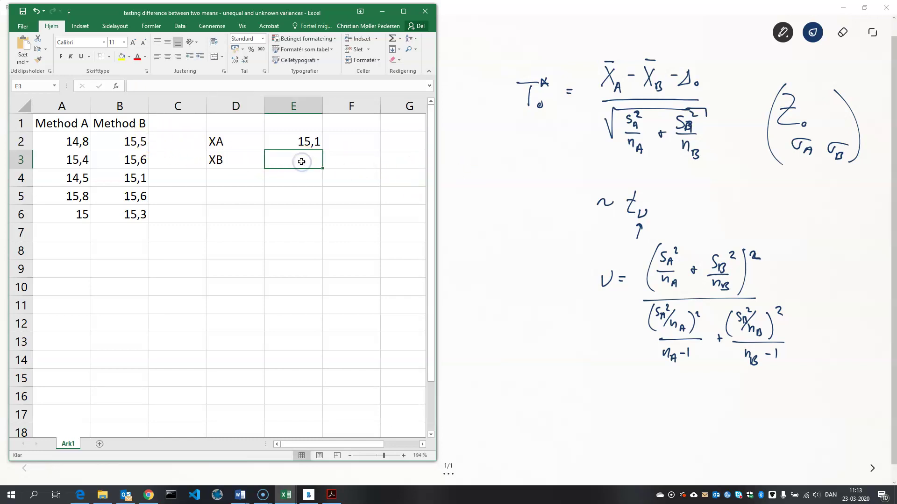
{"action": "type", "text": "=middel("}
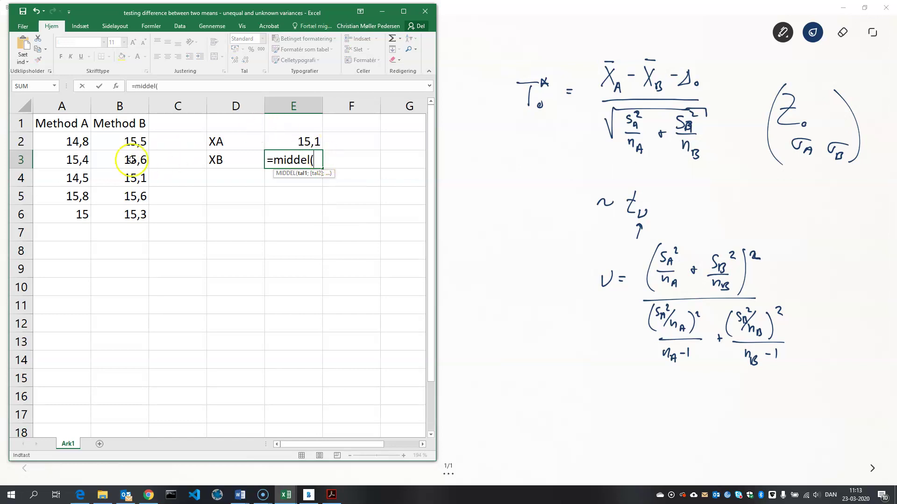
{"action": "left_click_drag", "start_coordinate": [124, 143], "coordinate": [122, 214]}
{"action": "key", "text": "Return"}
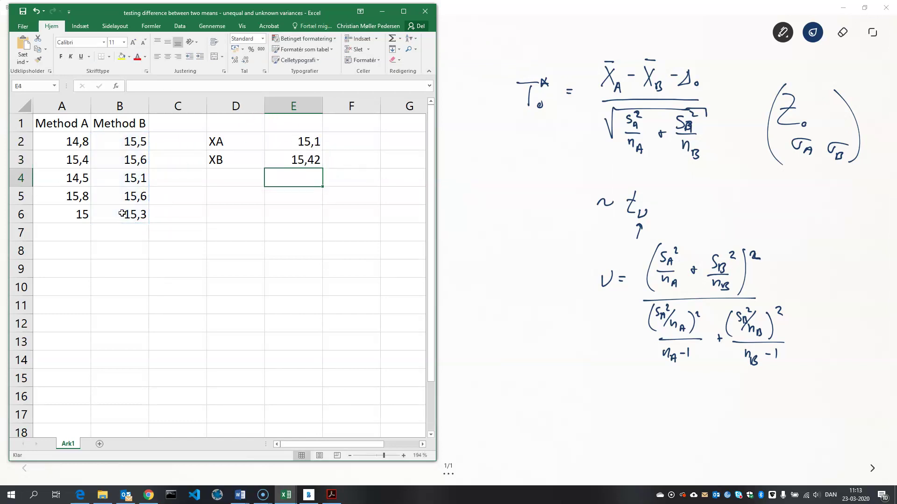
Step: Label D4 sA and enter =STDAFV.S(A2:A6) in E4
{"action": "left_click", "coordinate": [239, 174]}
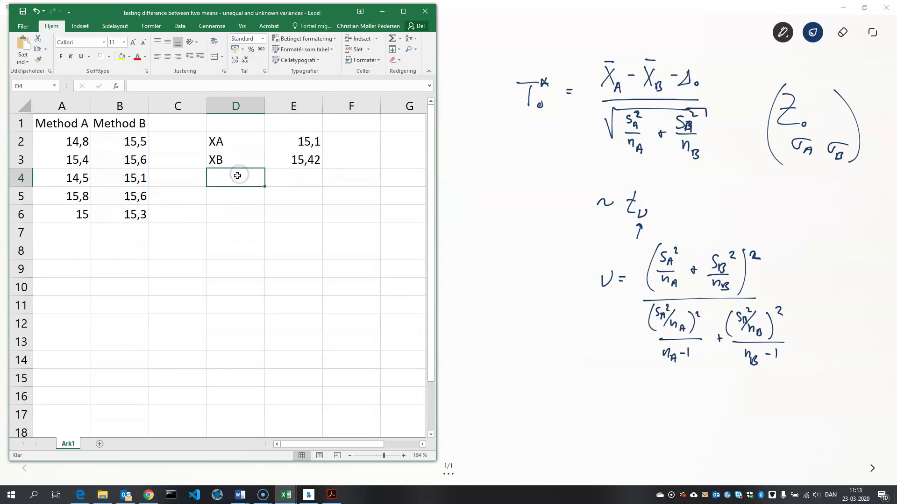
{"action": "type", "text": "sA"}
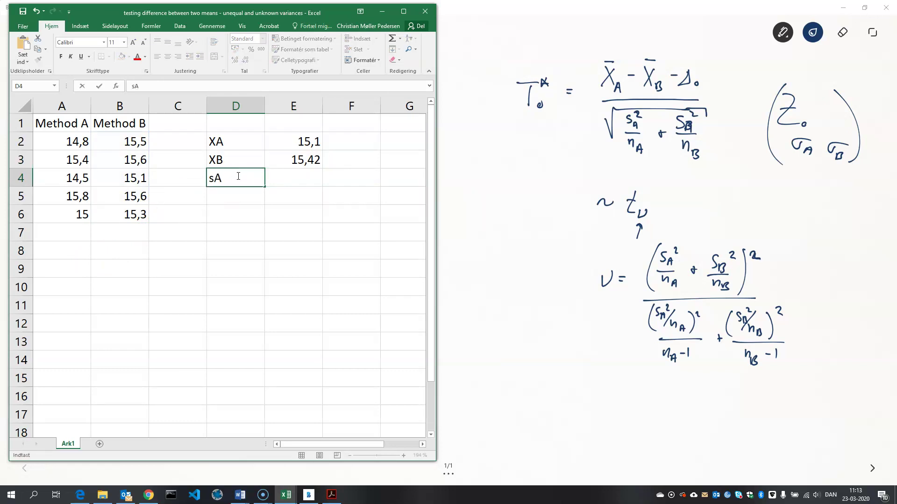
{"action": "key", "text": "Tab"}
{"action": "type", "text": "st"}
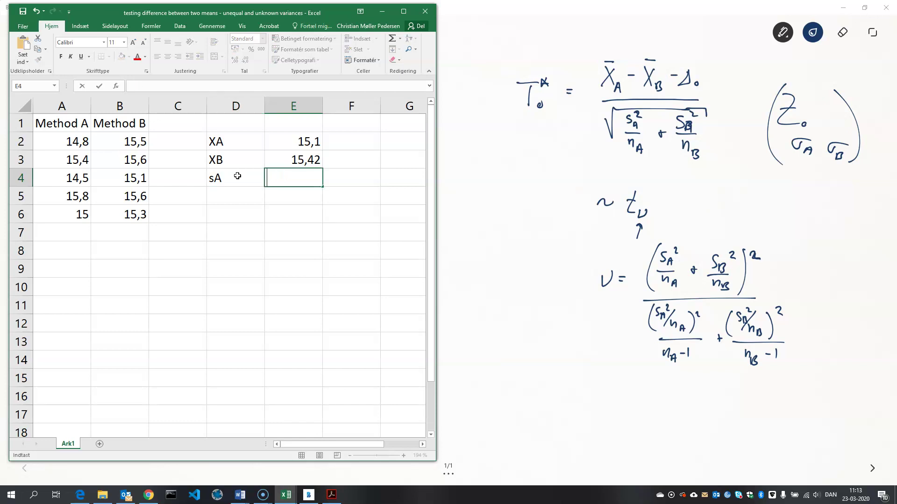
{"action": "type", "text": "=std"}
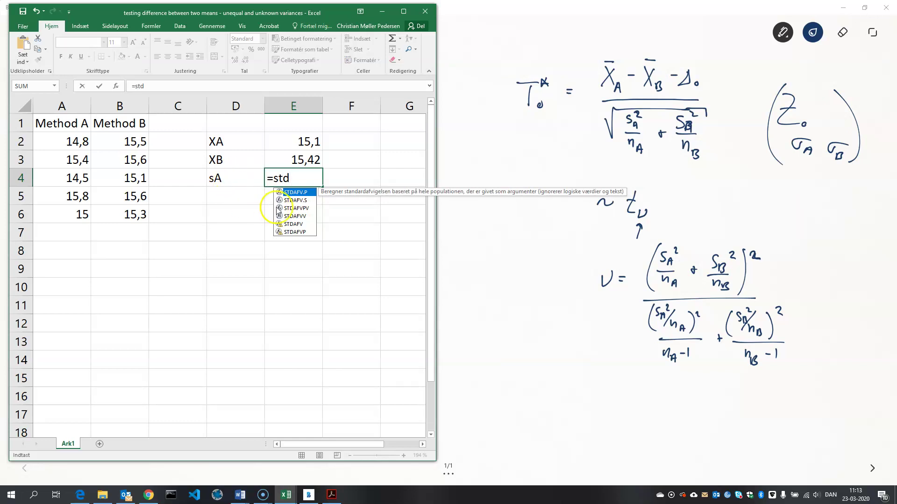
{"action": "double_click", "coordinate": [293, 200]}
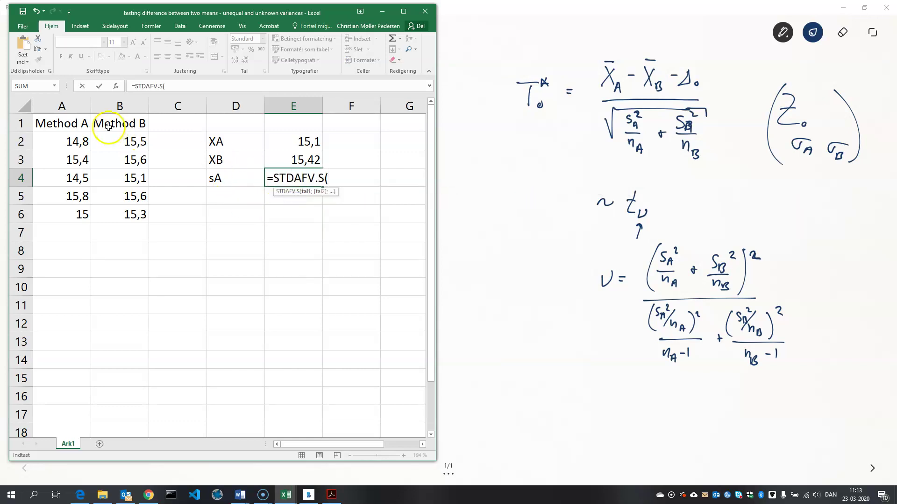
{"action": "left_click_drag", "start_coordinate": [74, 142], "coordinate": [72, 207]}
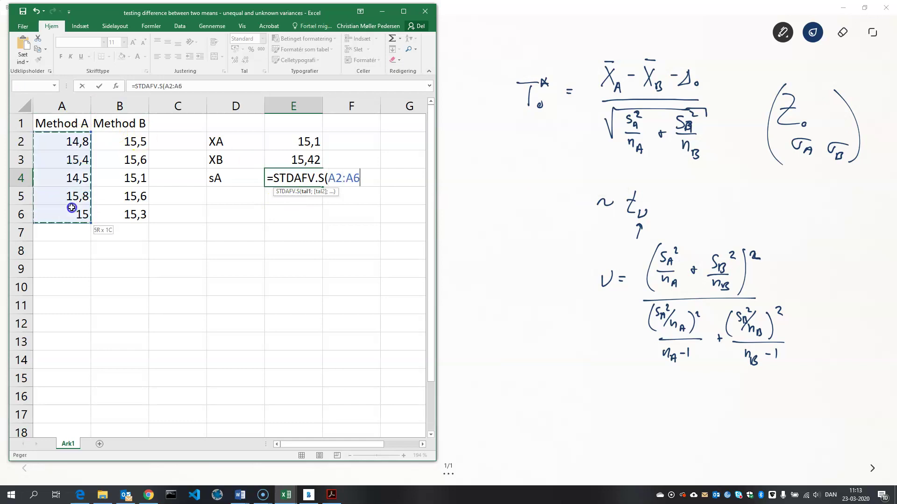
{"action": "key", "text": "Return"}
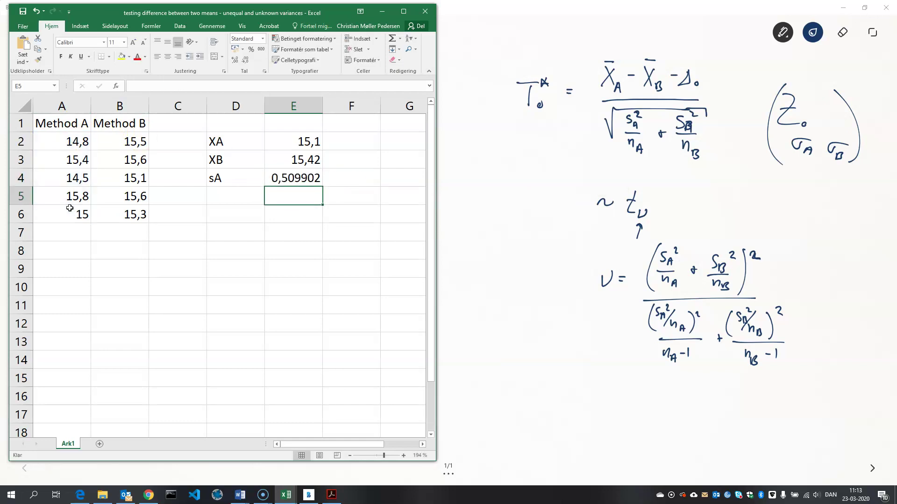
Step: Label D5 sB and enter =STDAFV.S(B2:B6) in E5
{"action": "left_click", "coordinate": [250, 200]}
{"action": "type", "text": "sB"}
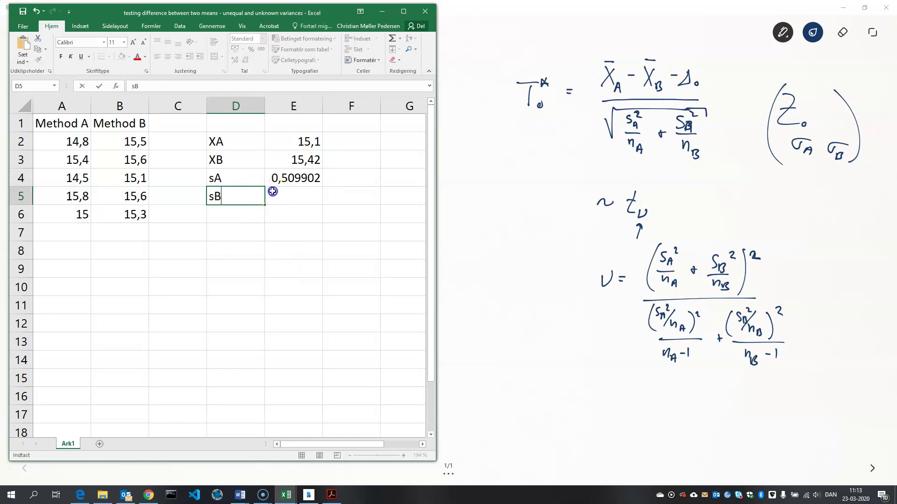
{"action": "left_click", "coordinate": [273, 192]}
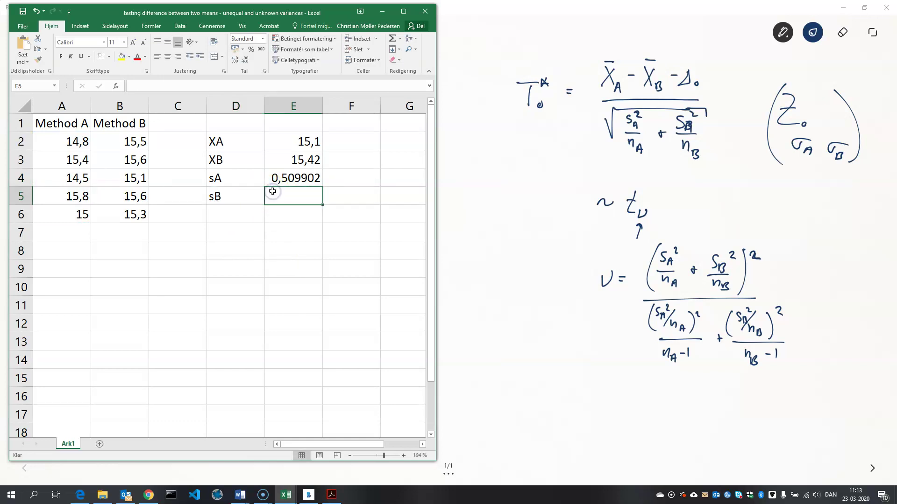
{"action": "type", "text": "=std"}
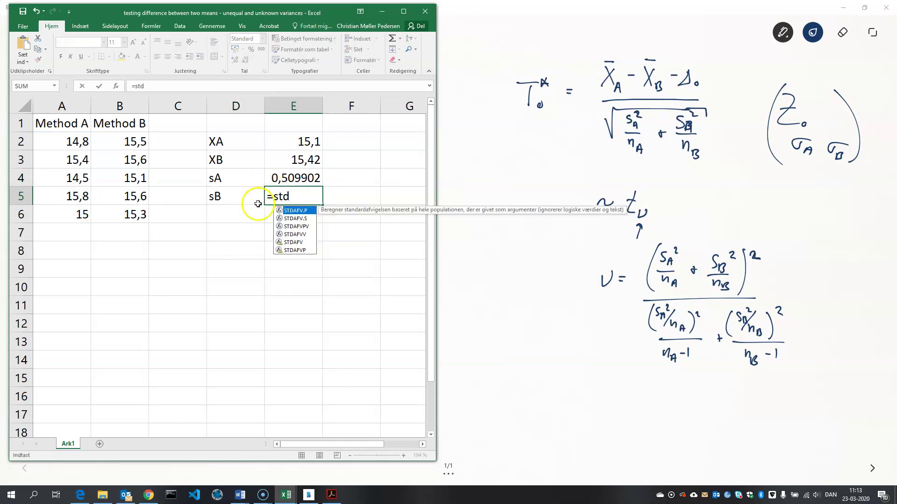
{"action": "double_click", "coordinate": [292, 218]}
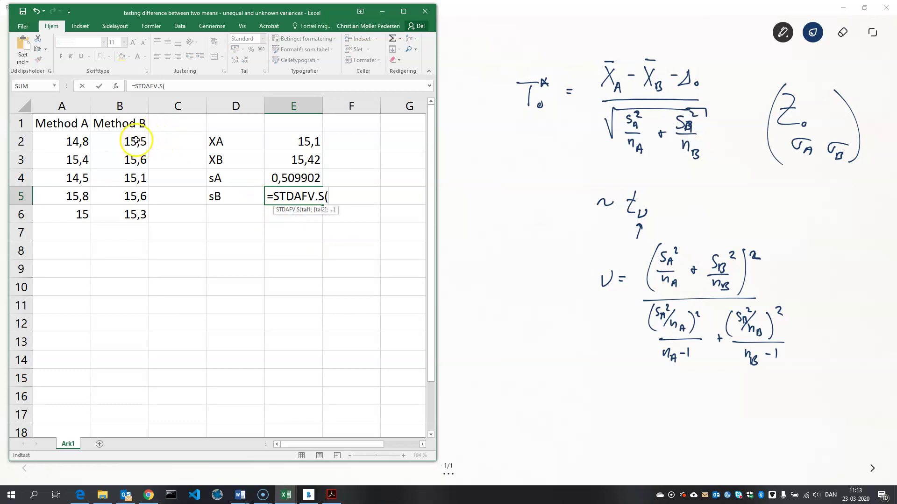
{"action": "left_click_drag", "start_coordinate": [135, 141], "coordinate": [133, 209]}
{"action": "key", "text": "Return"}
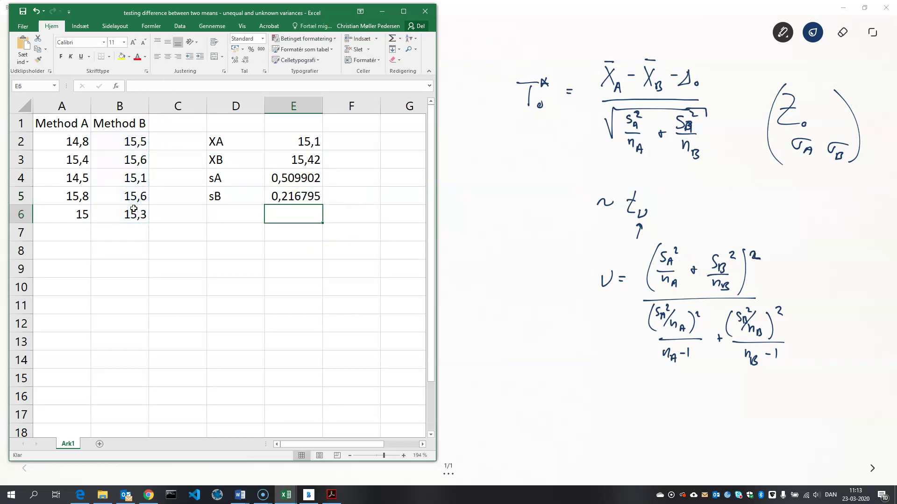
Step: Enter nA with value 5 in row 6 and nB with value 5 in row 7
{"action": "left_click", "coordinate": [219, 213]}
{"action": "type", "text": "n"}
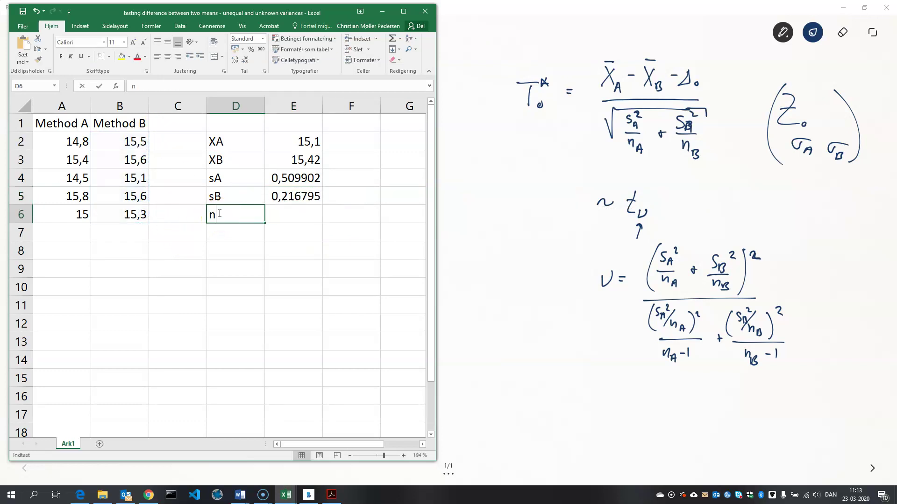
{"action": "type", "text": "A"}
{"action": "left_click", "coordinate": [287, 217]}
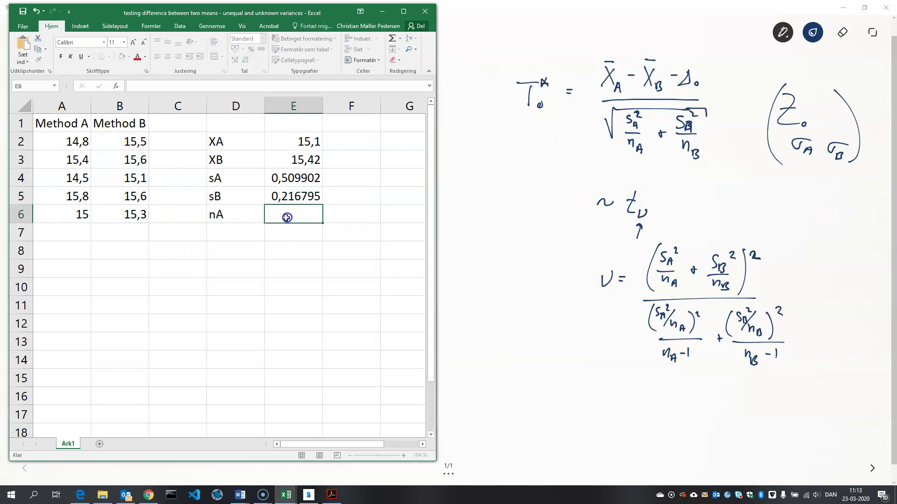
{"action": "type", "text": "5"}
{"action": "key", "text": "Return"}
{"action": "type", "text": "5"}
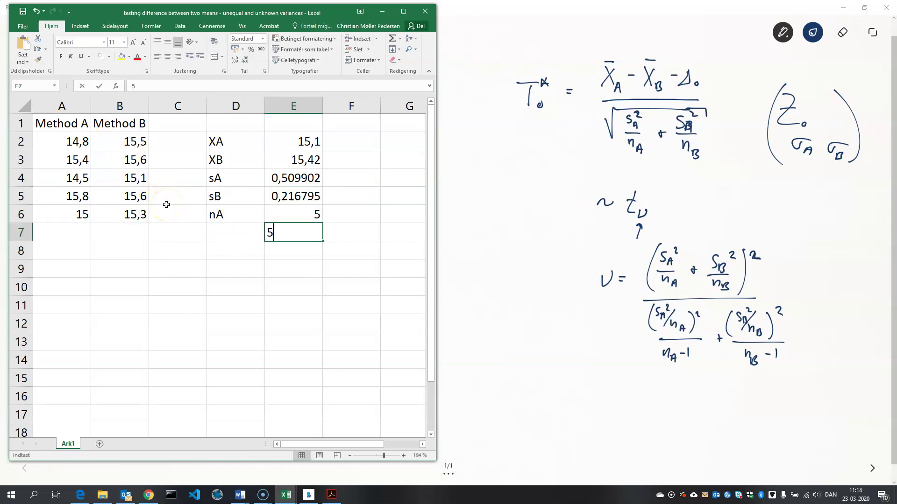
{"action": "key", "text": "Left"}
{"action": "type", "text": "n"}
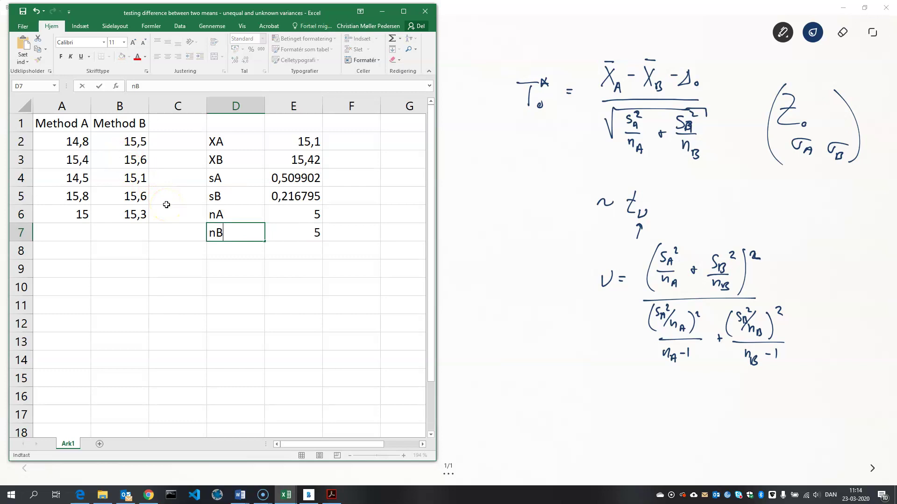
{"action": "type", "text": "B"}
Step: Label D9 T0* and start its E9 formula with the mean difference E2−E3−0
{"action": "left_click", "coordinate": [220, 263]}
{"action": "type", "text": "T0"}
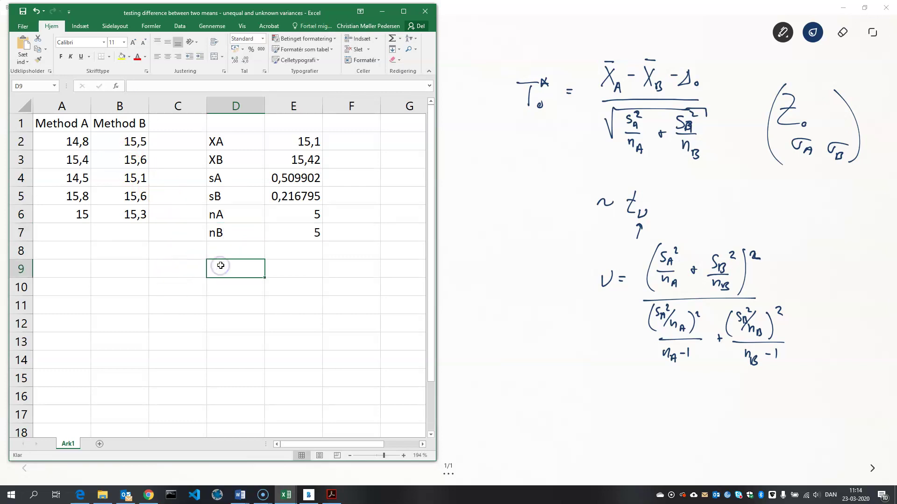
{"action": "type", "text": "*"}
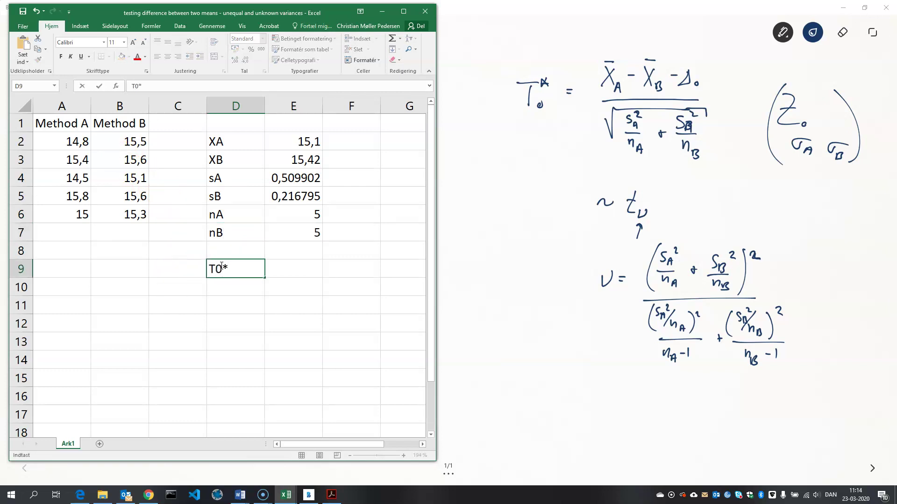
{"action": "key", "text": "Tab"}
{"action": "type", "text": "="}
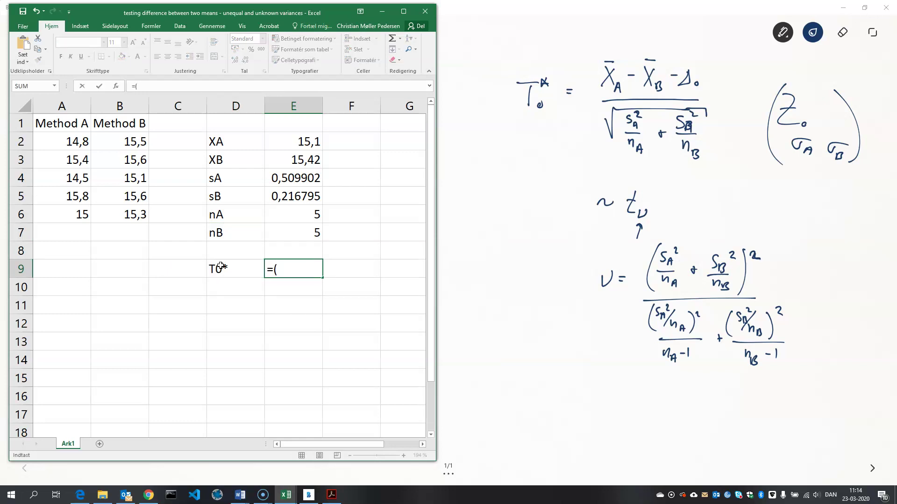
{"action": "left_click", "coordinate": [314, 138]}
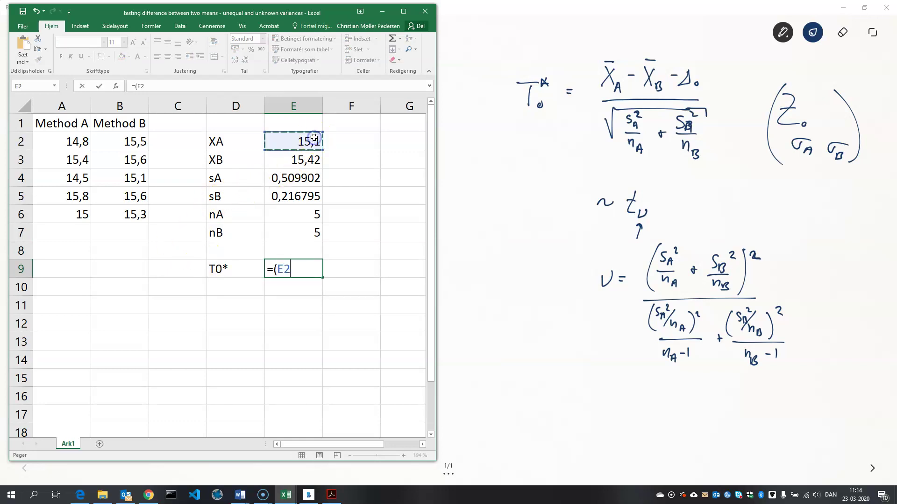
{"action": "type", "text": "-"}
{"action": "left_click", "coordinate": [305, 164]}
{"action": "type", "text": "-0)/"}
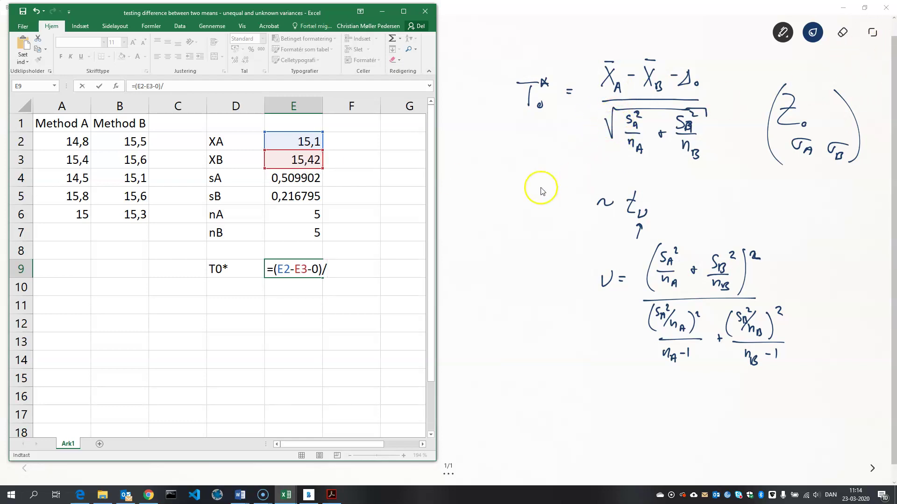
Step: Divide by KVROD(E4^2/E6+E5^2/E7) to complete T0*, giving -1,29141
{"action": "type", "text": "kvr"}
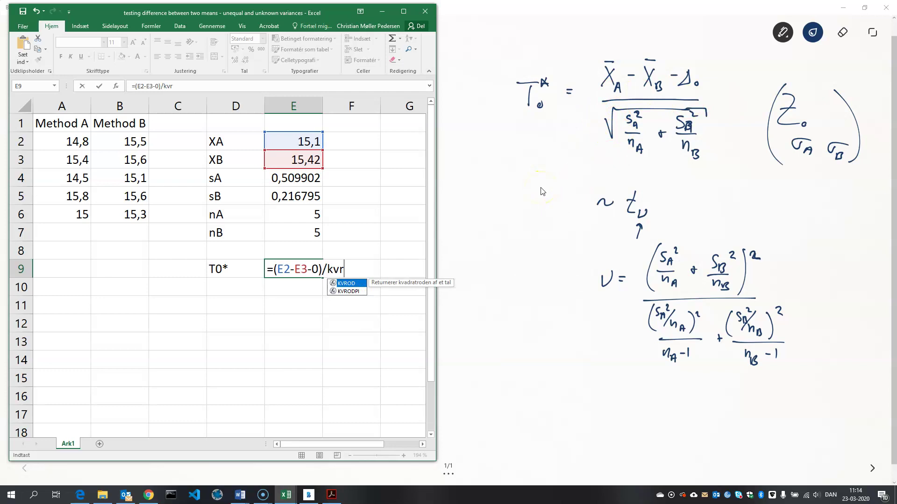
{"action": "type", "text": "od("}
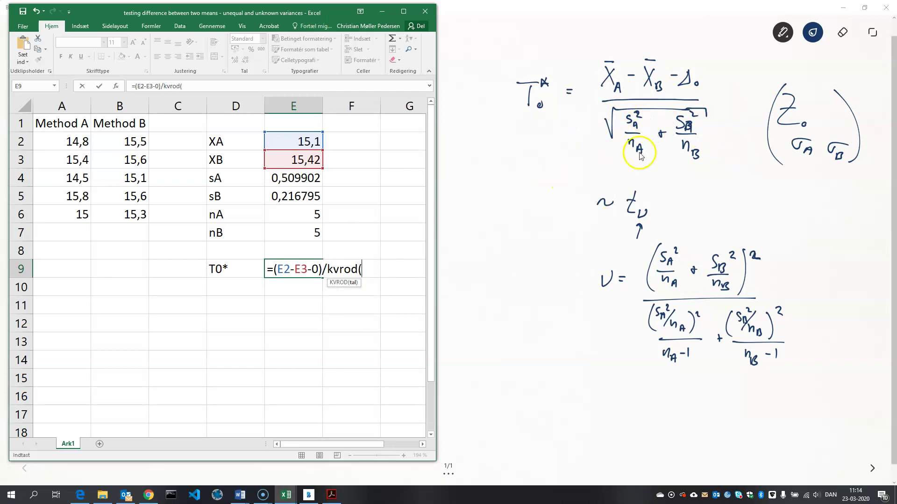
{"action": "left_click", "coordinate": [291, 181]}
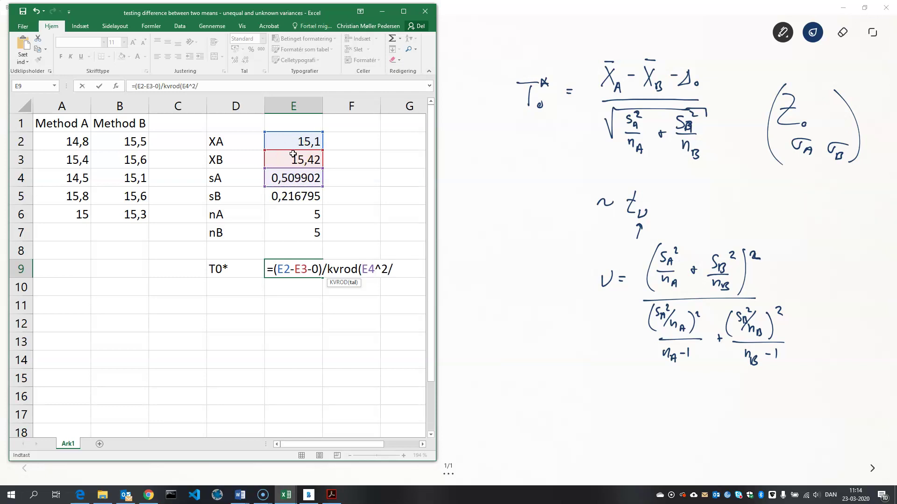
{"action": "left_click", "coordinate": [292, 214]}
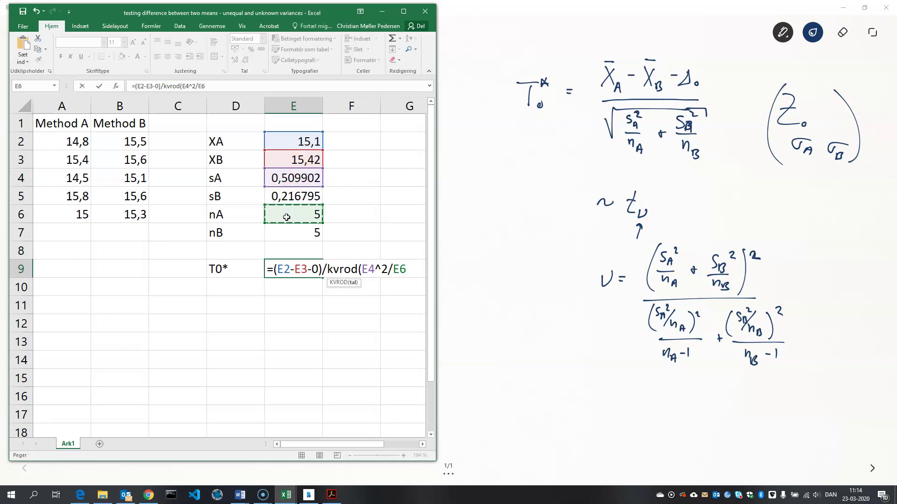
{"action": "type", "text": "+"}
{"action": "left_click", "coordinate": [292, 196]}
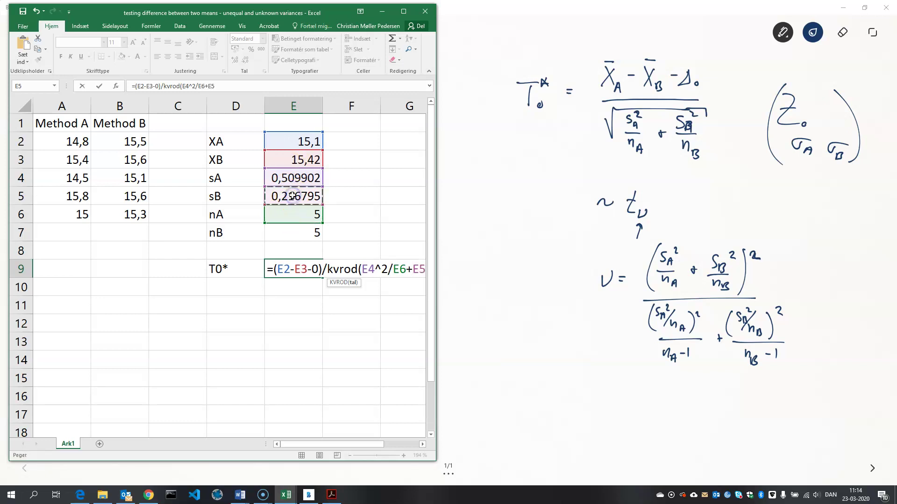
{"action": "type", "text": "^2"}
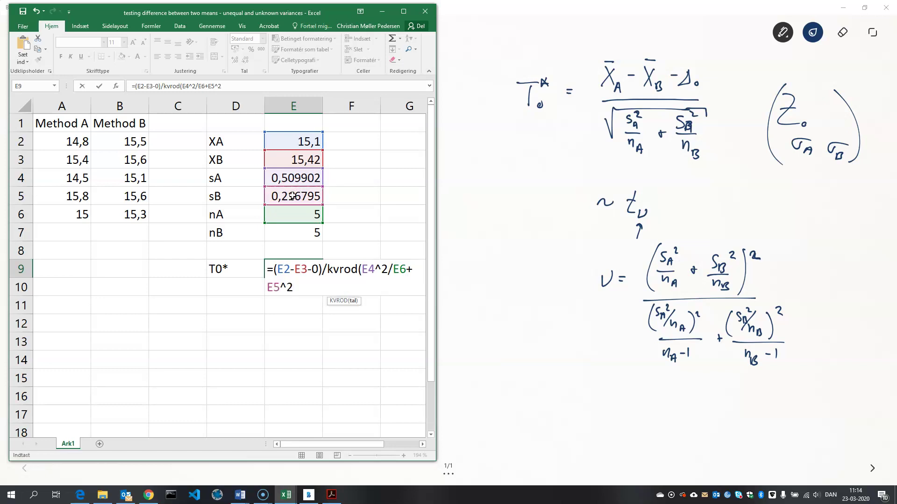
{"action": "type", "text": "/"}
{"action": "left_click", "coordinate": [292, 231]}
{"action": "type", "text": ")"}
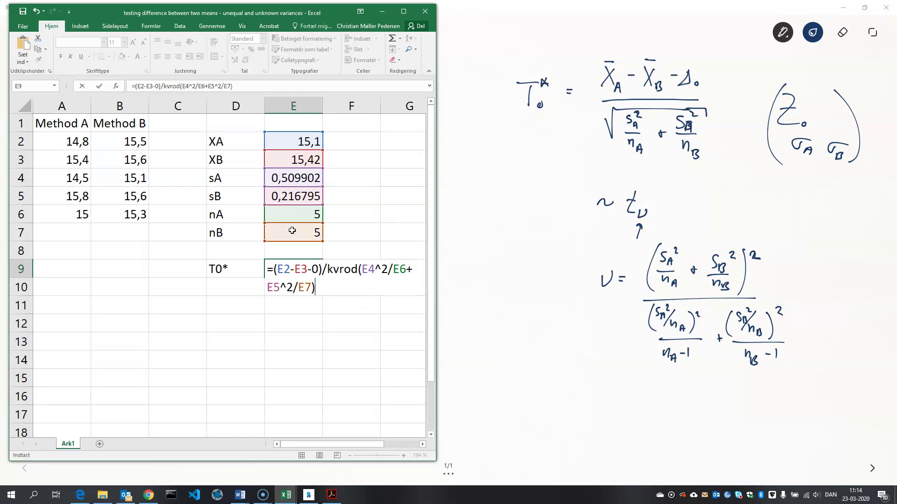
{"action": "key", "text": "Return"}
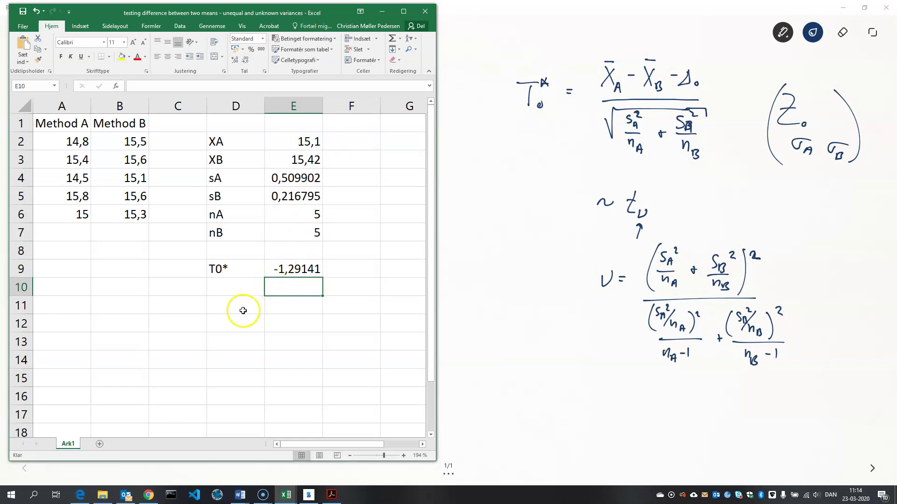
Step: Label D11 nu and enter the numerator (E4^2/E6+E5^2/E7)^2 in E11
{"action": "left_click", "coordinate": [227, 326]}
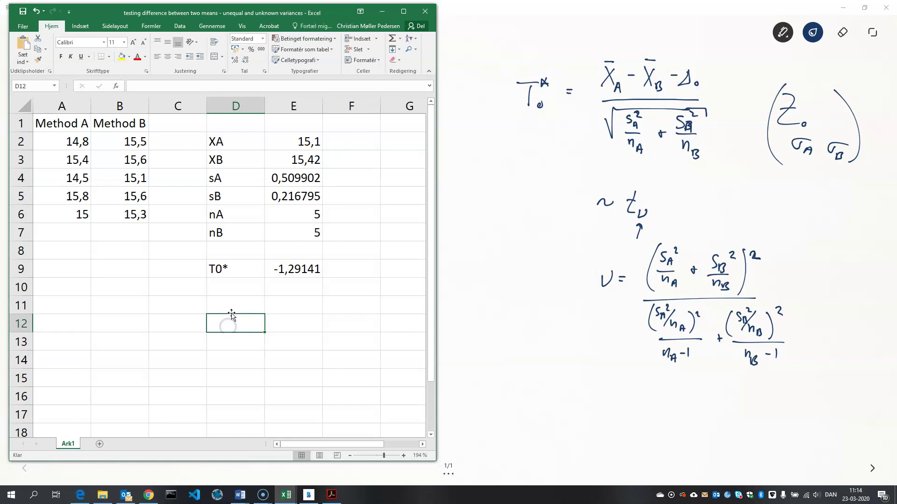
{"action": "left_click", "coordinate": [233, 308]}
{"action": "type", "text": "nu"}
{"action": "key", "text": "Tab"}
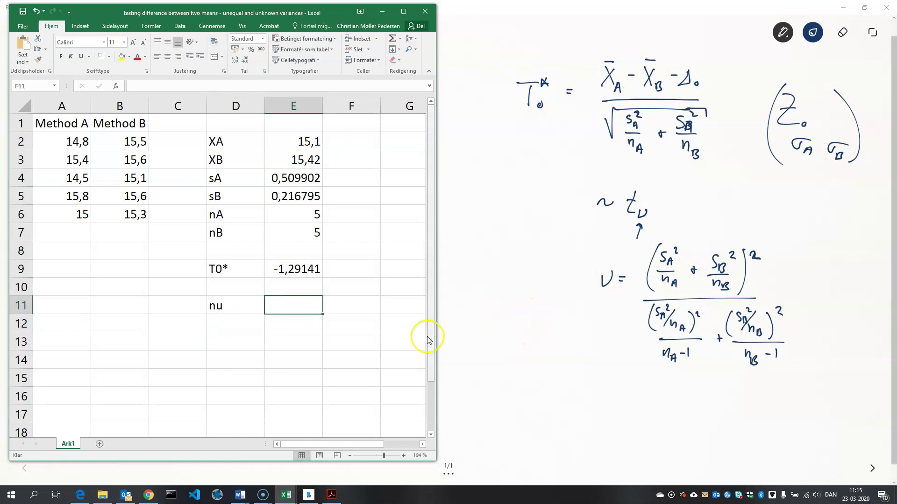
{"action": "type", "text": "="}
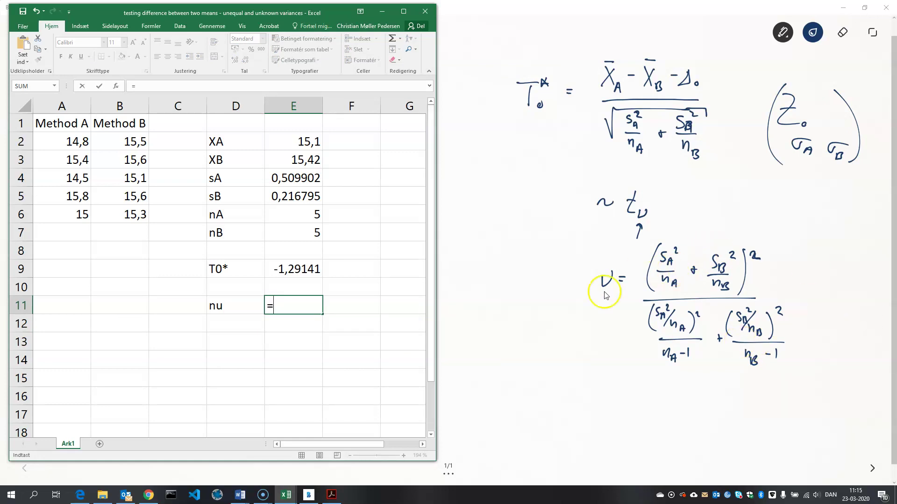
{"action": "type", "text": "("}
{"action": "left_click", "coordinate": [293, 178]}
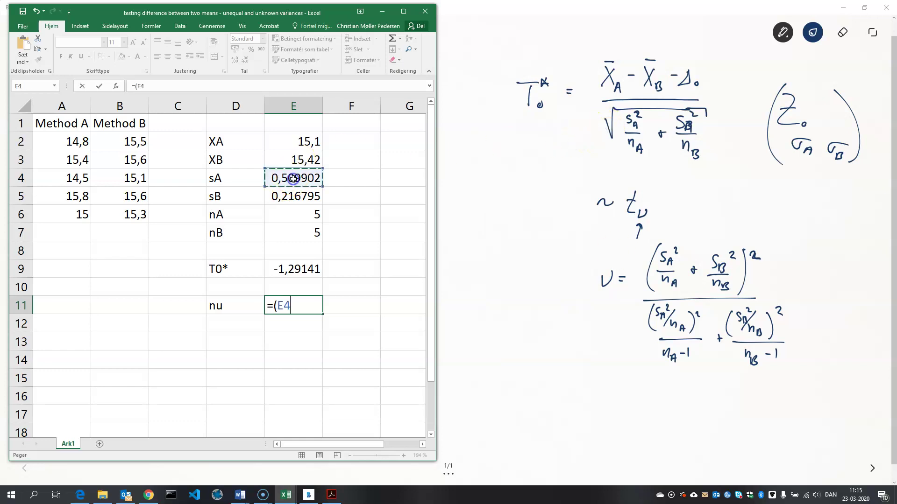
{"action": "type", "text": "^2/"}
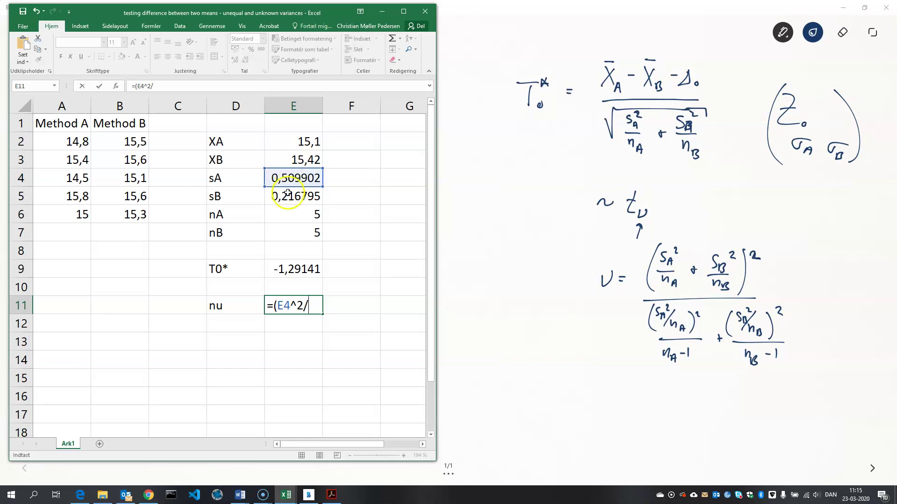
{"action": "left_click", "coordinate": [290, 213]}
{"action": "type", "text": "+"}
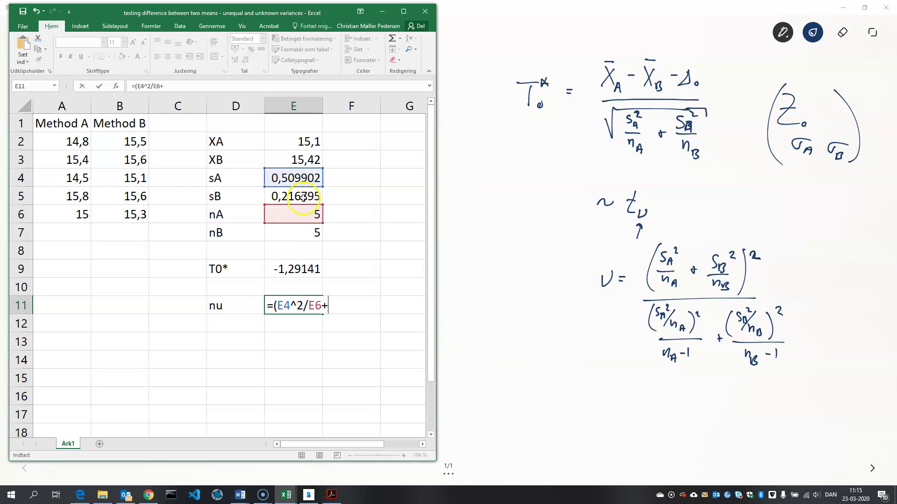
{"action": "left_click", "coordinate": [303, 197]}
{"action": "type", "text": "^2"}
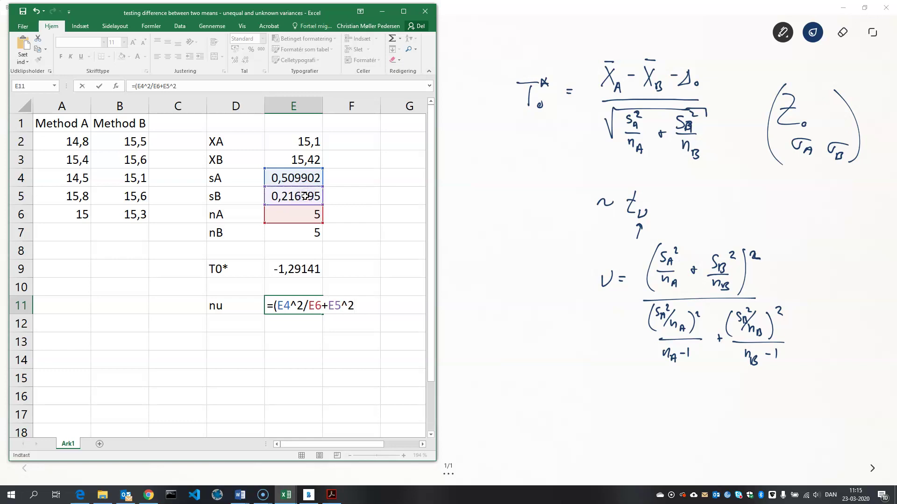
{"action": "type", "text": "/"}
{"action": "left_click", "coordinate": [313, 235]}
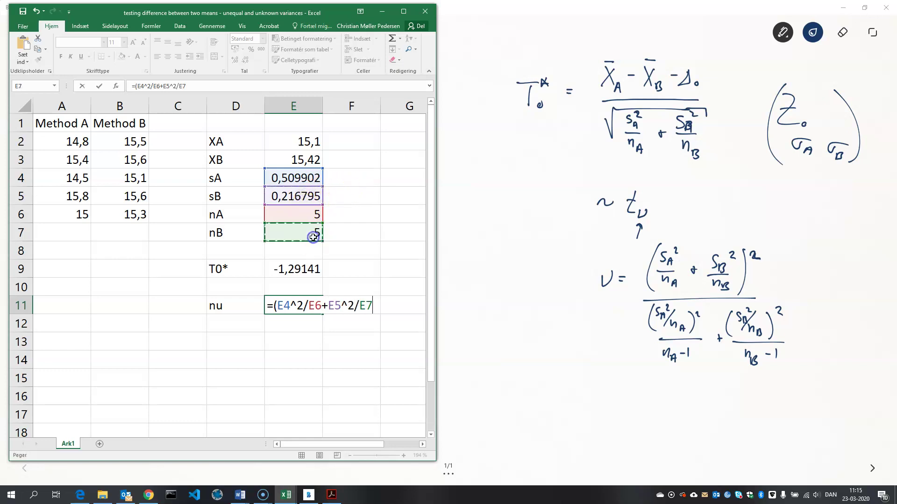
{"action": "type", "text": ")^2/"}
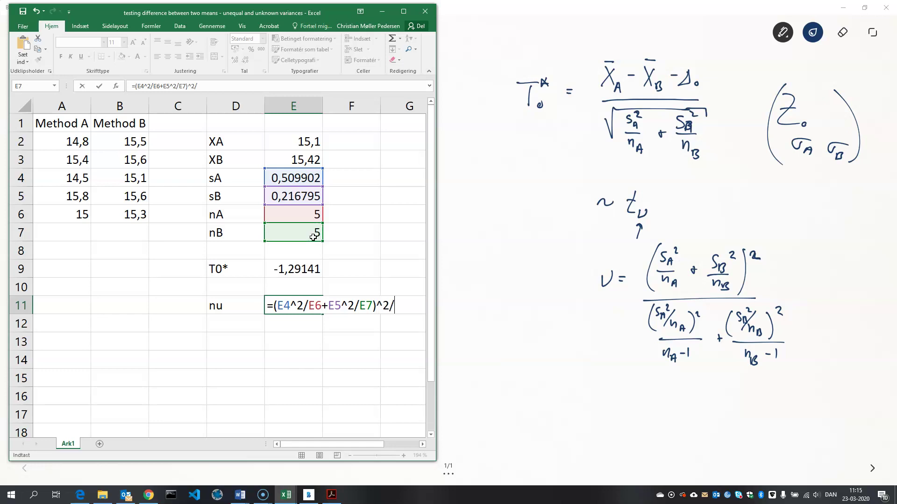
{"action": "type", "text": "(("}
Step: Add the denominator (E4^2/E6)^2/(E6-1)+(E5^2/E7)^2/(E7-1), giving nu = 5,400392
{"action": "left_click", "coordinate": [295, 179]}
{"action": "type", "text": "^2"}
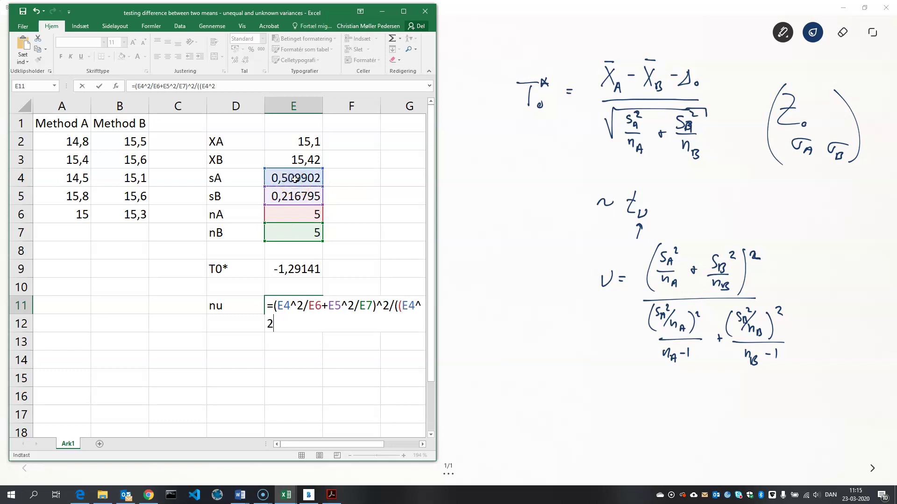
{"action": "type", "text": "/"}
{"action": "left_click", "coordinate": [305, 212]}
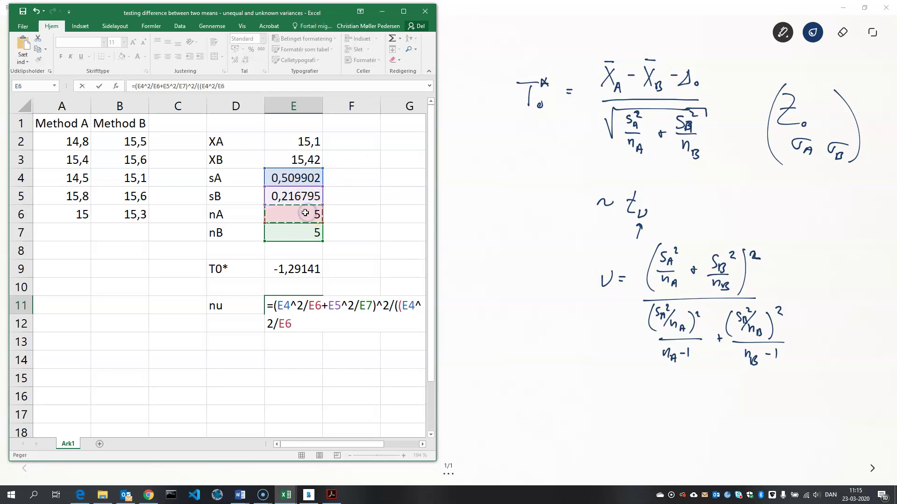
{"action": "type", "text": ")^2/("}
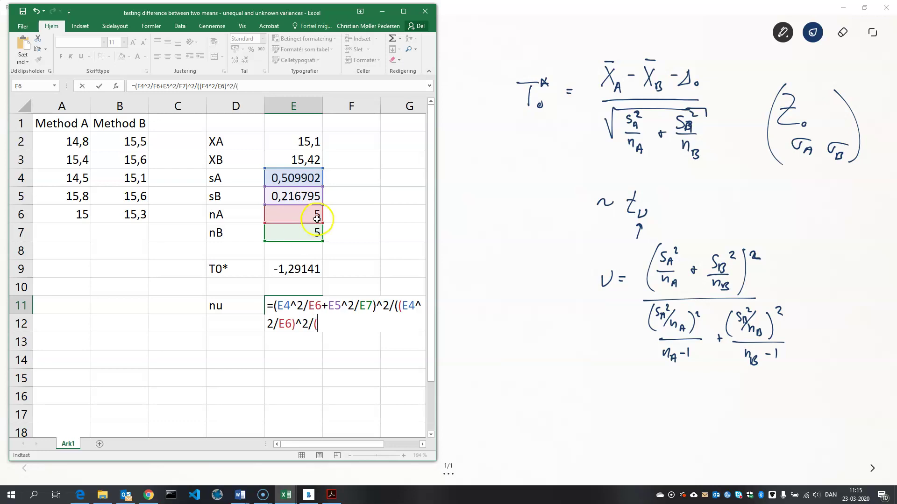
{"action": "left_click", "coordinate": [318, 216]}
{"action": "type", "text": "-1"}
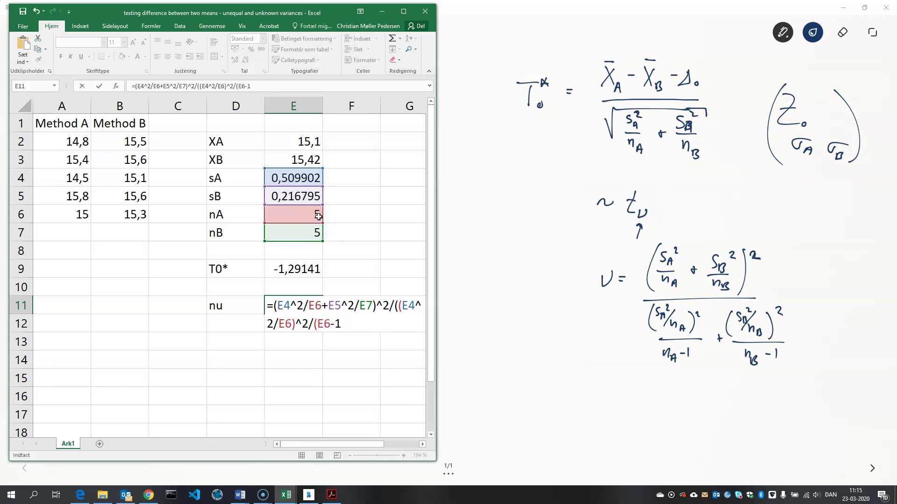
{"action": "type", "text": ")"}
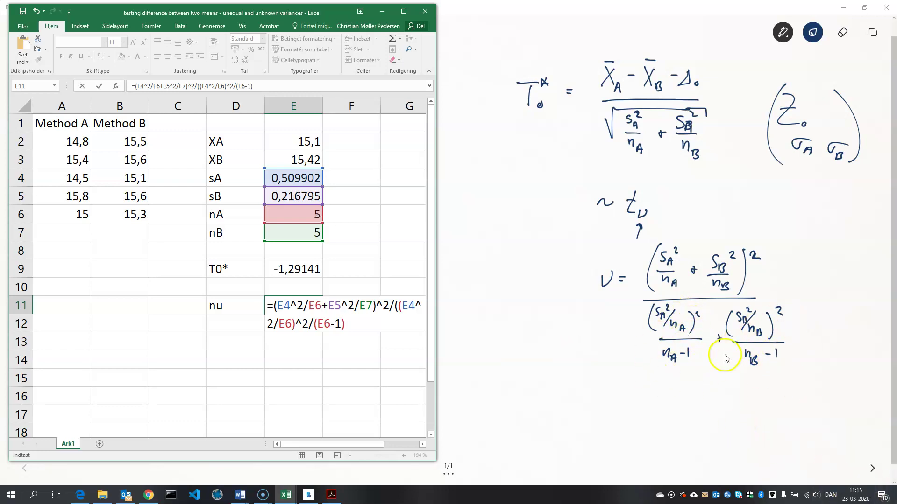
{"action": "type", "text": "+("}
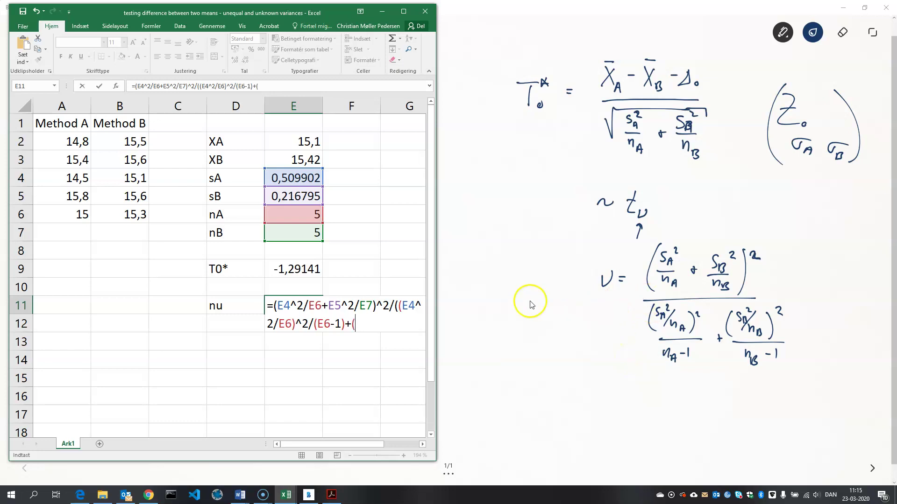
{"action": "left_click", "coordinate": [309, 199]}
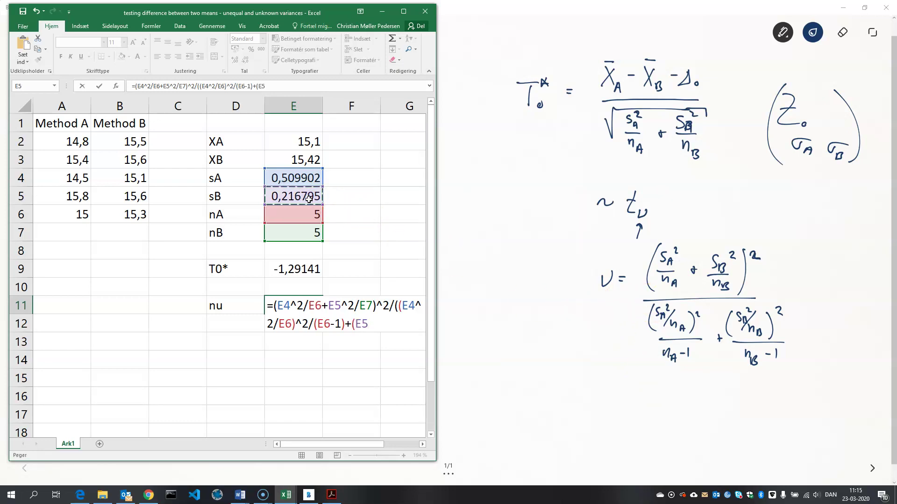
{"action": "type", "text": "^2/"}
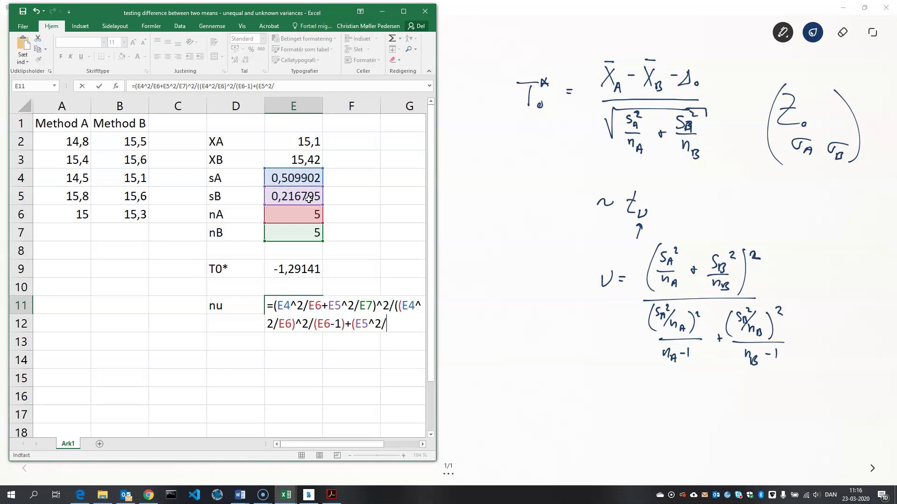
{"action": "left_click", "coordinate": [317, 234]}
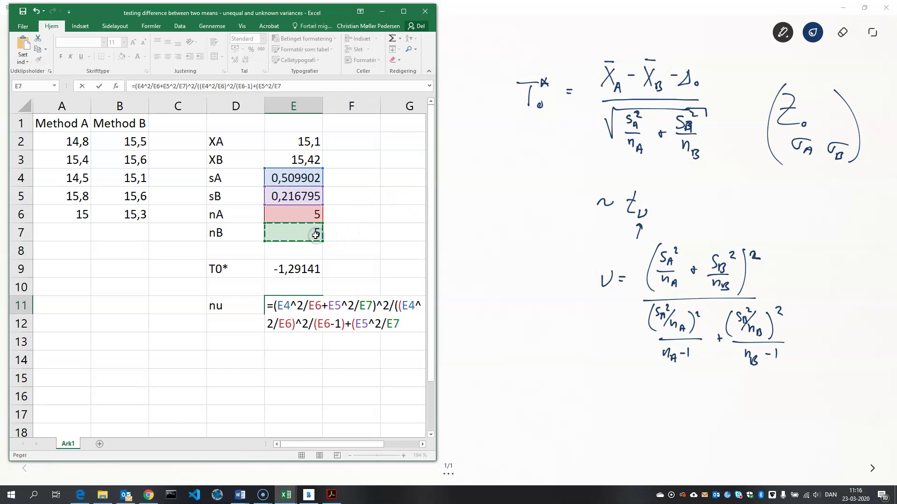
{"action": "type", "text": ")^2/"}
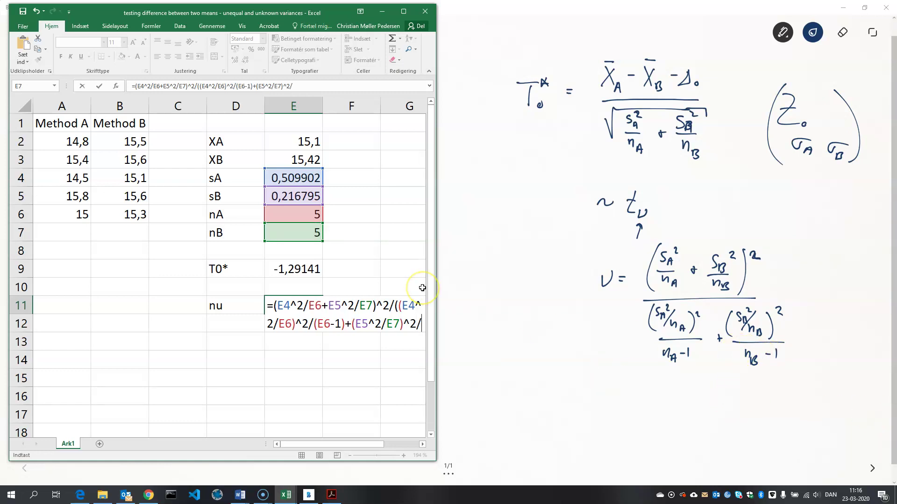
{"action": "type", "text": "("}
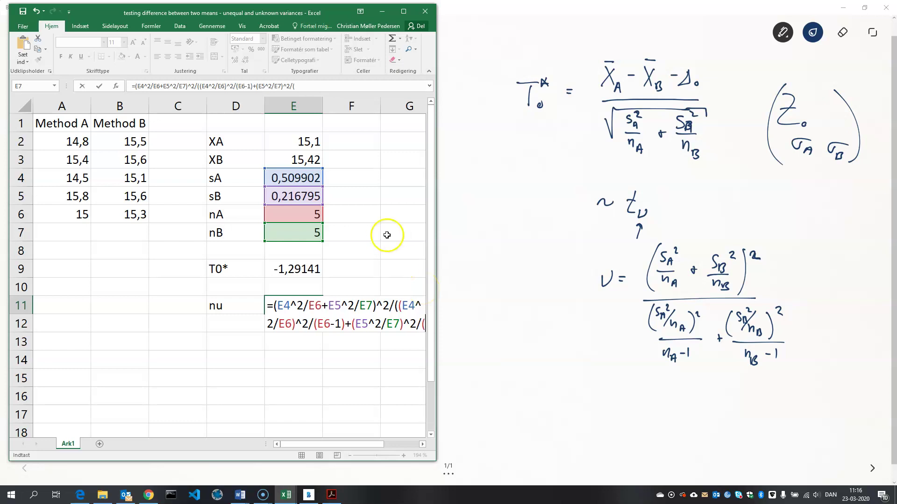
{"action": "left_click", "coordinate": [303, 233]}
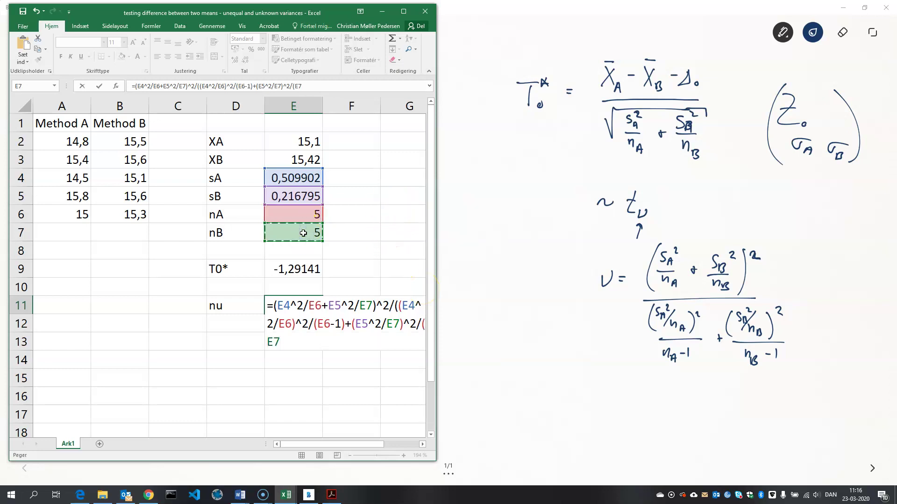
{"action": "type", "text": "-1))"}
{"action": "key", "text": "Return"}
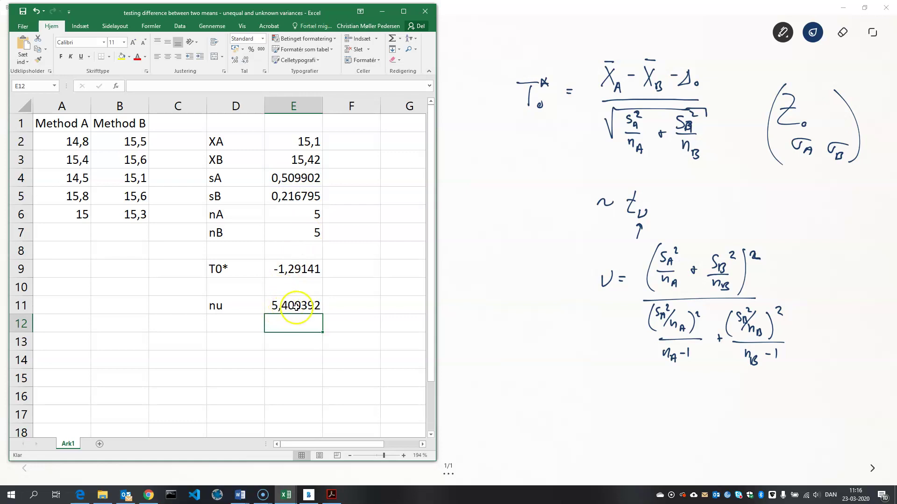
Step: Enter 5 in F11 as the degrees of freedom rounded down from 5,400392
{"action": "left_click", "coordinate": [339, 304]}
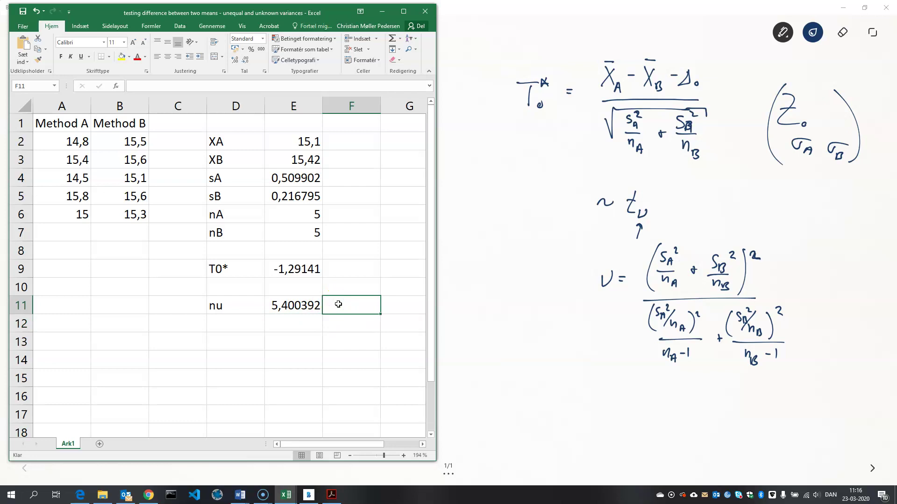
{"action": "type", "text": "5"}
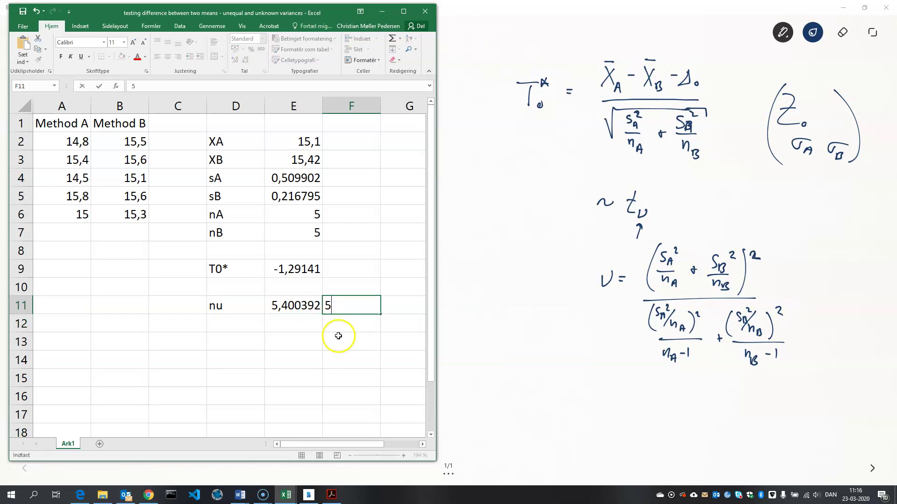
{"action": "left_click", "coordinate": [280, 342]}
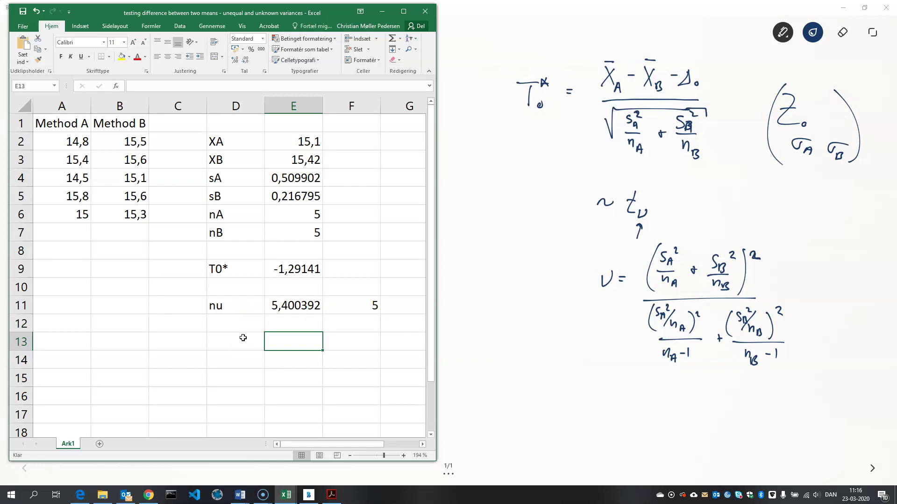
{"action": "left_click", "coordinate": [228, 344]}
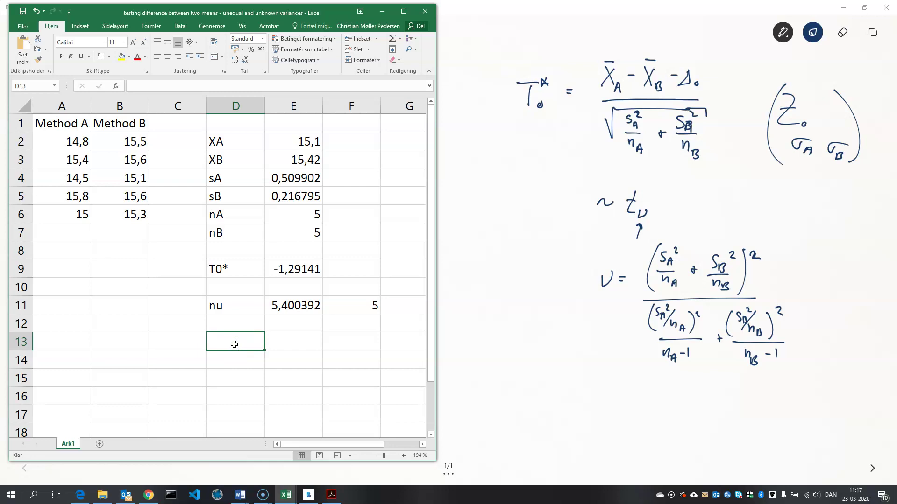
Step: Label D13 'p-value' and enter =2*(1-T.FORDELING(ABS(E9);F11;SAND)) in E13, giving 0,253035
{"action": "type", "text": "p"}
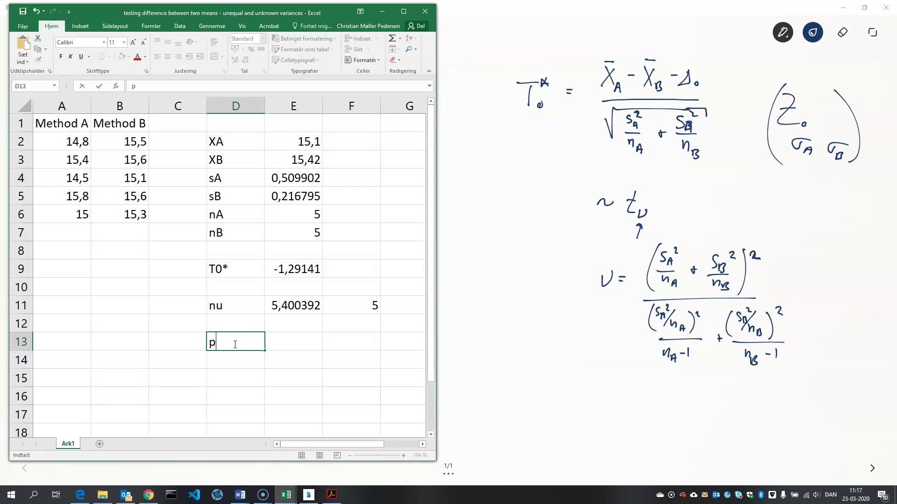
{"action": "type", "text": "-value"}
{"action": "key", "text": "Tab"}
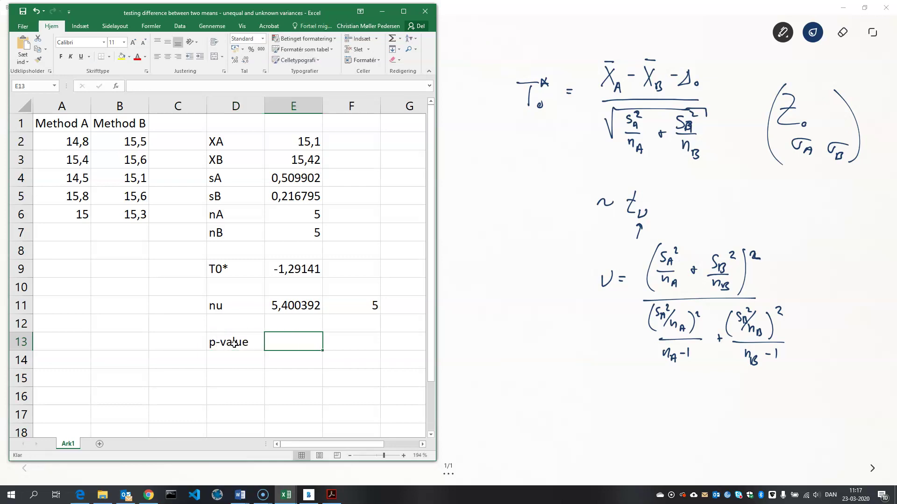
{"action": "type", "text": "="}
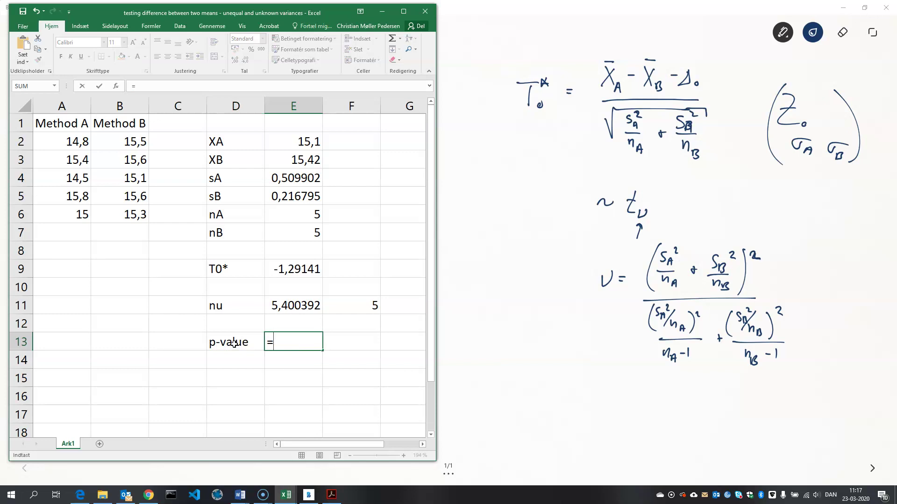
{"action": "type", "text": "2*(1-t"}
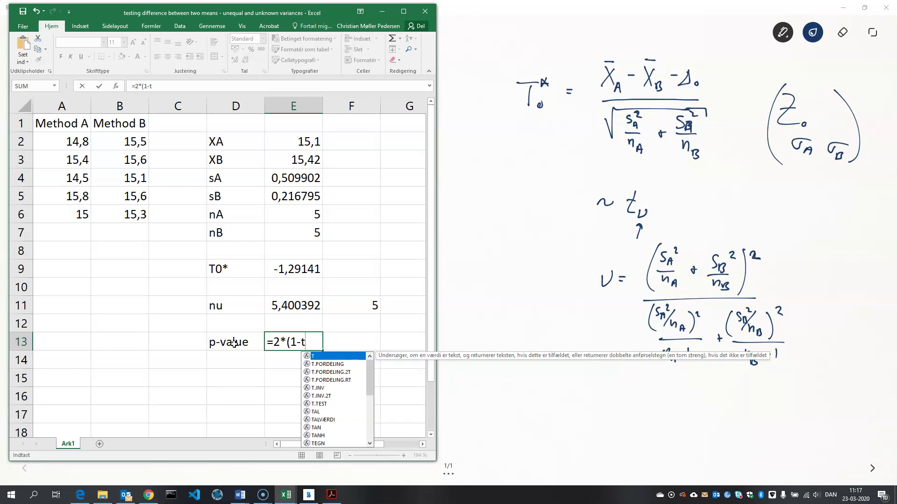
{"action": "left_click", "coordinate": [340, 364]}
{"action": "left_click", "coordinate": [339, 364]}
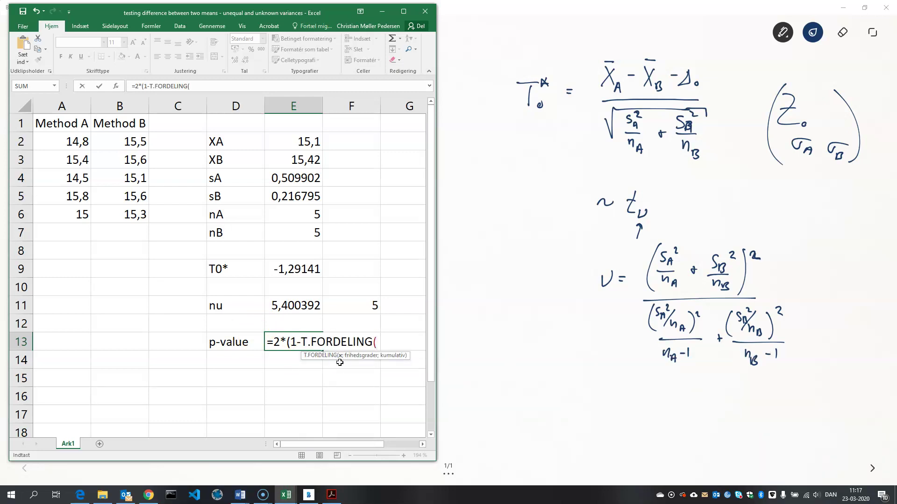
{"action": "type", "text": "abs("}
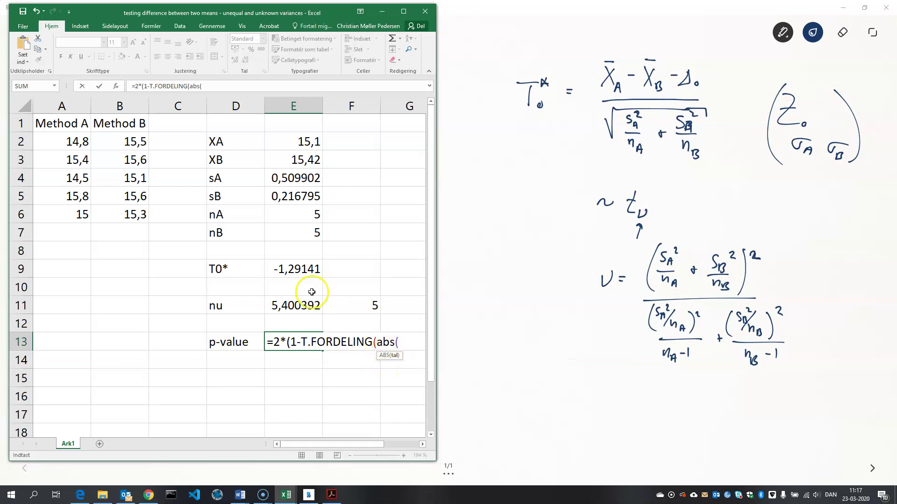
{"action": "left_click", "coordinate": [303, 268]}
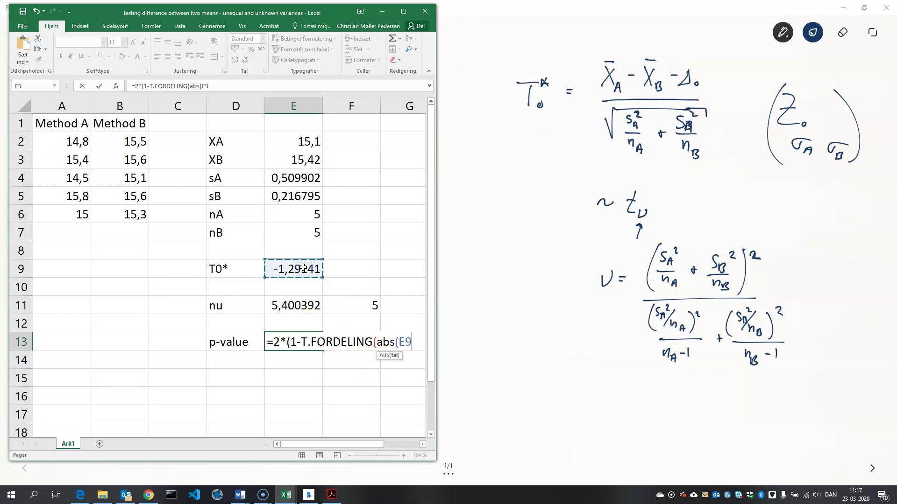
{"action": "type", "text": ");"}
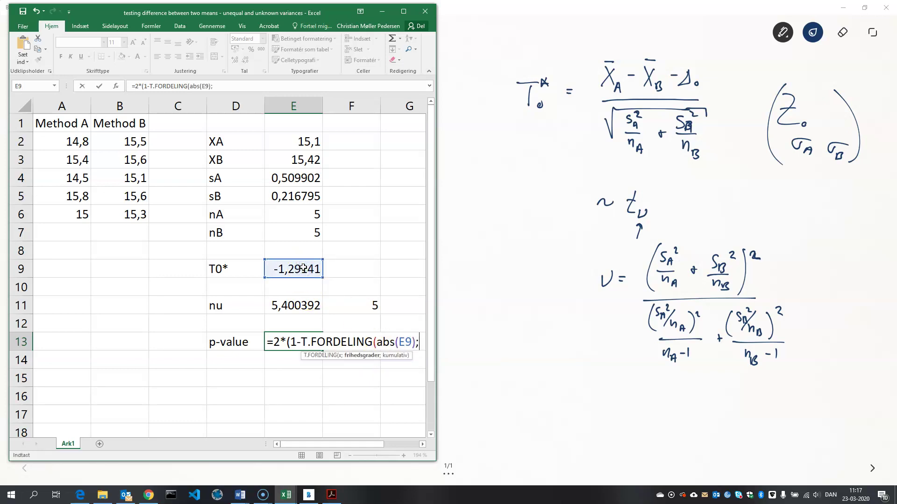
{"action": "left_click", "coordinate": [374, 305]}
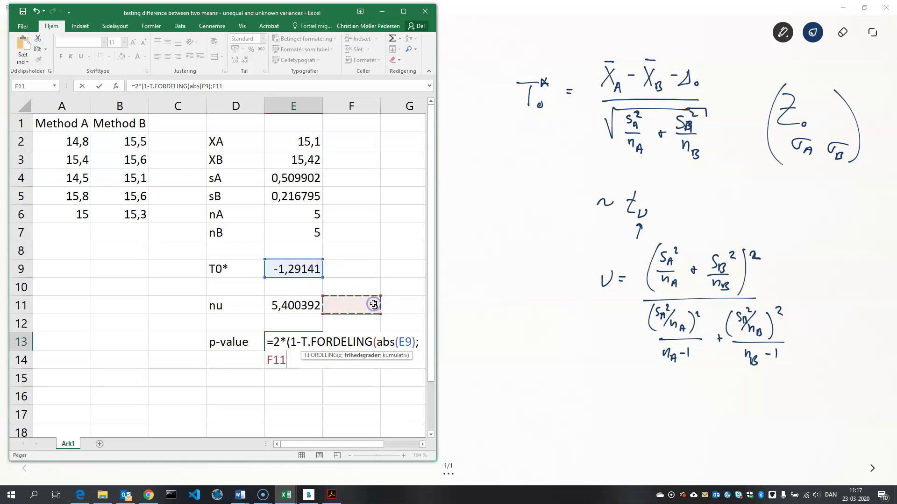
{"action": "type", "text": ";"}
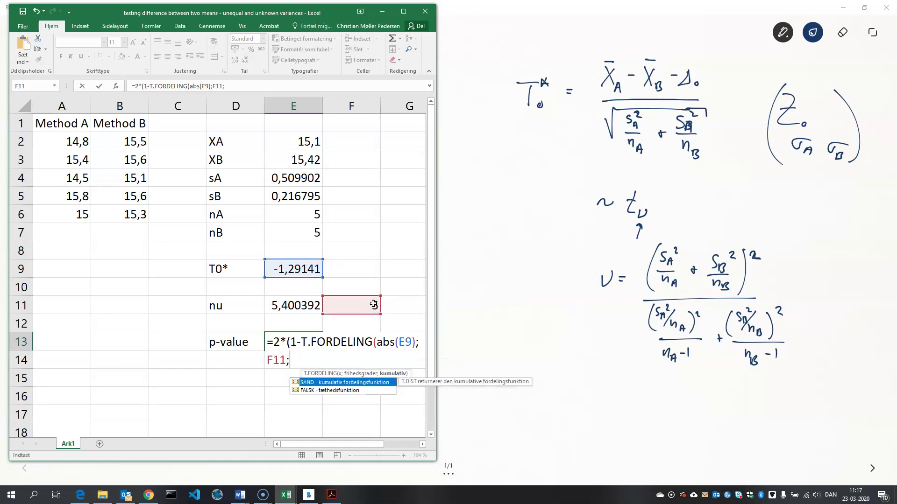
{"action": "type", "text": "sand)"}
{"action": "type", "text": ")"}
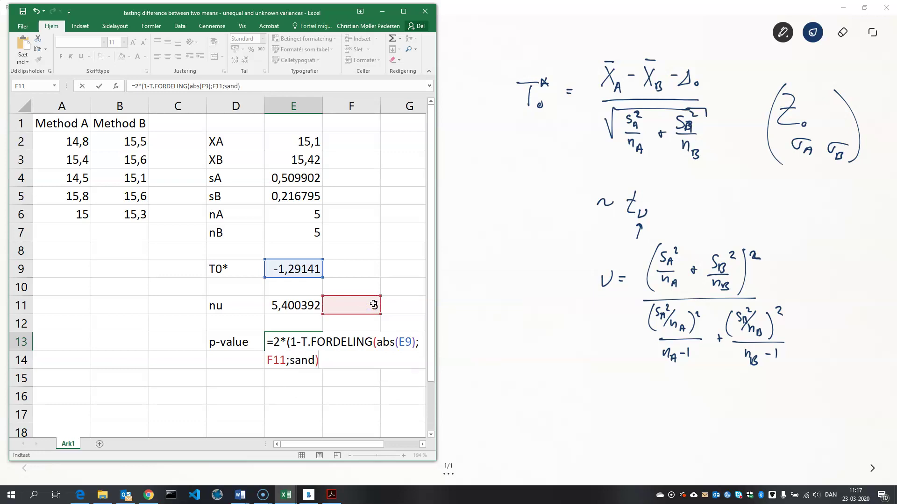
{"action": "key", "text": "Return"}
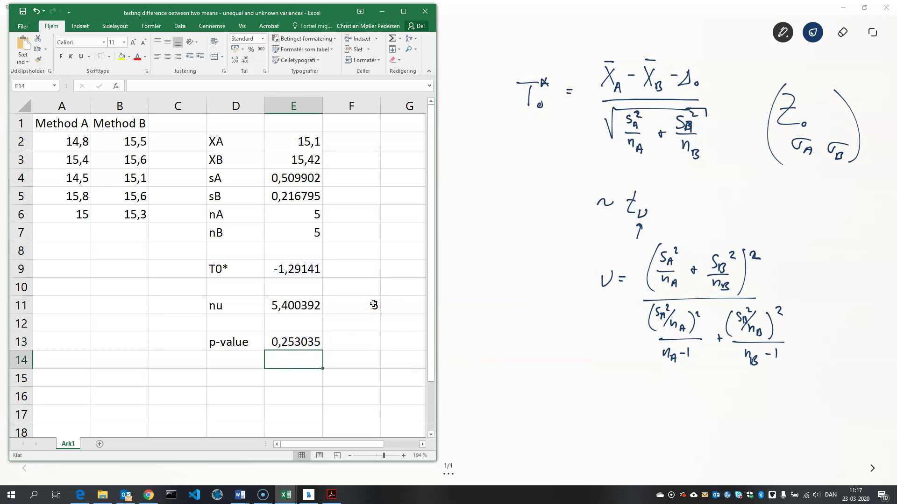
{"action": "left_click", "coordinate": [288, 365]}
Step: Enter 'alpha =5%' in D15, start the conclusion in E15, then return to the Bamboo Paper whiteboard
{"action": "left_click", "coordinate": [252, 381]}
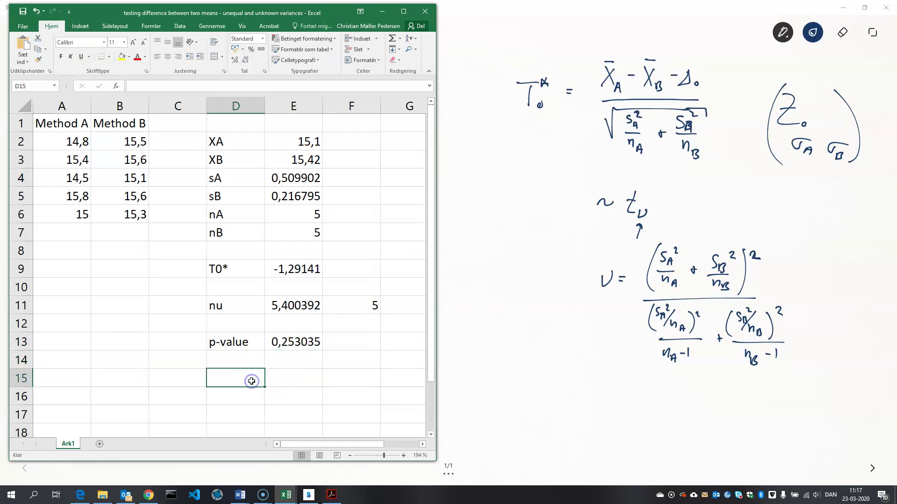
{"action": "type", "text": "alpha"}
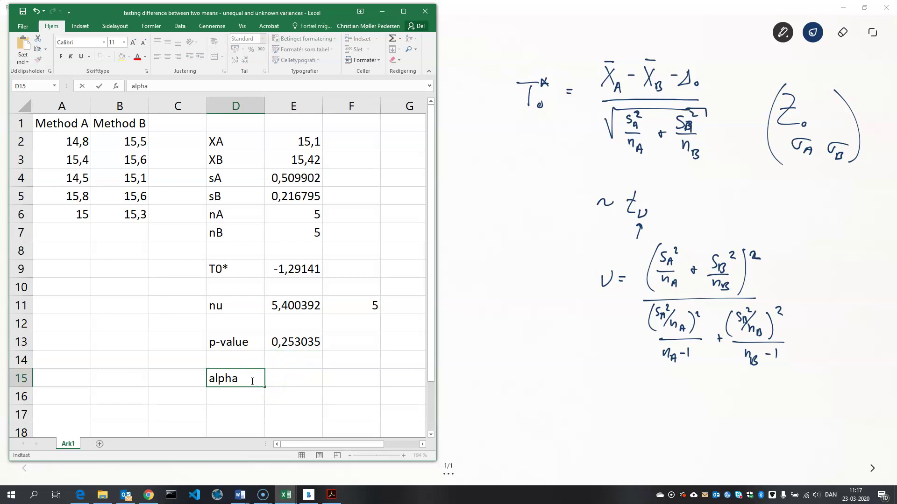
{"action": "type", "text": " =5%"}
{"action": "key", "text": "Tab"}
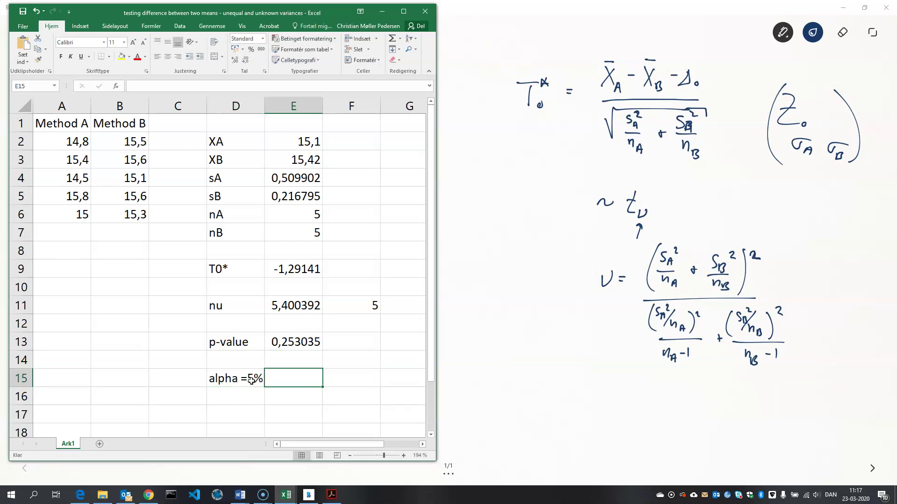
{"action": "key", "text": "F2"}
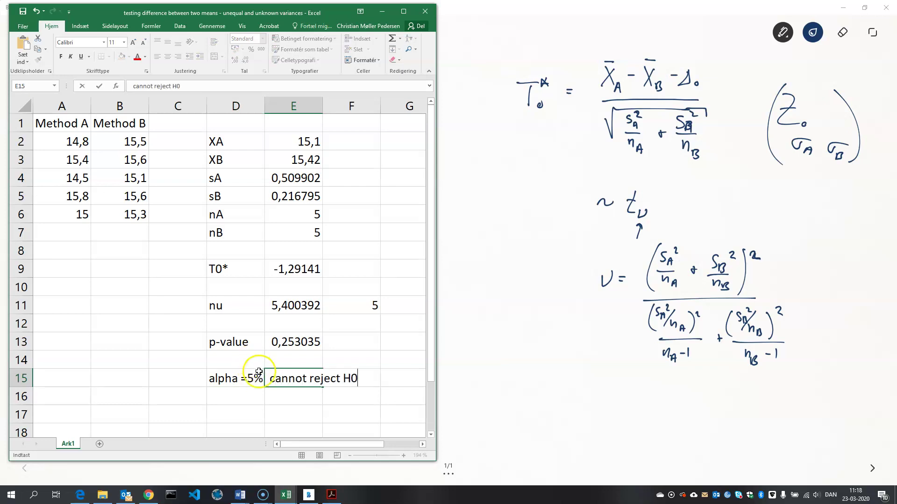
{"action": "left_click", "coordinate": [512, 246]}
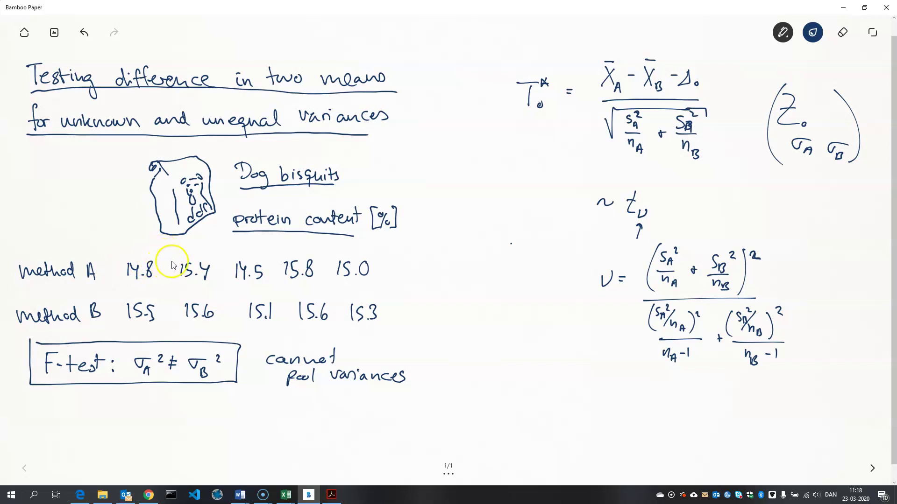
Step: Write the bisq 1 and bisq 2 headings and draw vertical dividers between the biscuit columns
{"action": "left_click_drag", "start_coordinate": [122, 241], "coordinate": [129, 248]}
{"action": "mouse_move", "coordinate": [136, 241]}
{"action": "left_mouse_down"}
{"action": "mouse_move", "coordinate": [145, 255]}
{"action": "mouse_move", "coordinate": [153, 248]}
{"action": "mouse_move", "coordinate": [112, 281]}
{"action": "mouse_move", "coordinate": [113, 329]}
{"action": "left_mouse_up"}
{"action": "left_click_drag", "start_coordinate": [169, 254], "coordinate": [175, 323]}
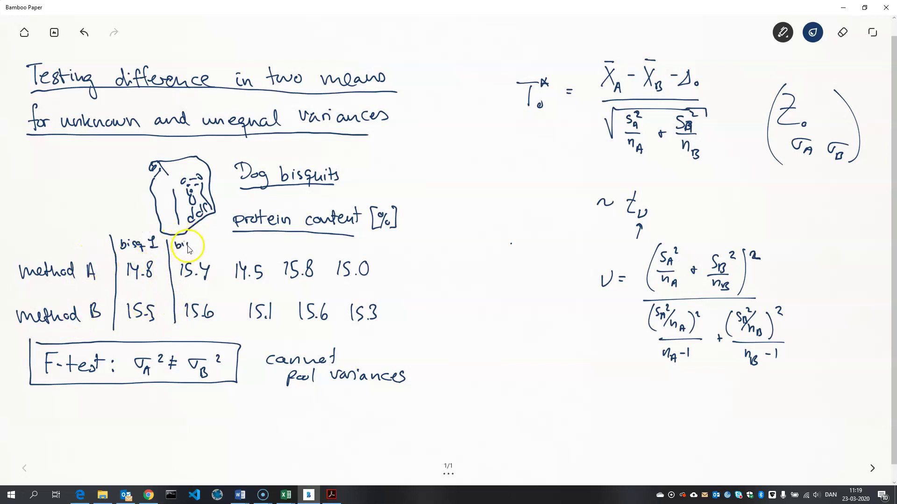
{"action": "mouse_move", "coordinate": [188, 248]}
{"action": "left_mouse_down"}
{"action": "mouse_move", "coordinate": [201, 238]}
{"action": "mouse_move", "coordinate": [212, 244]}
{"action": "mouse_move", "coordinate": [227, 323]}
{"action": "left_mouse_up"}
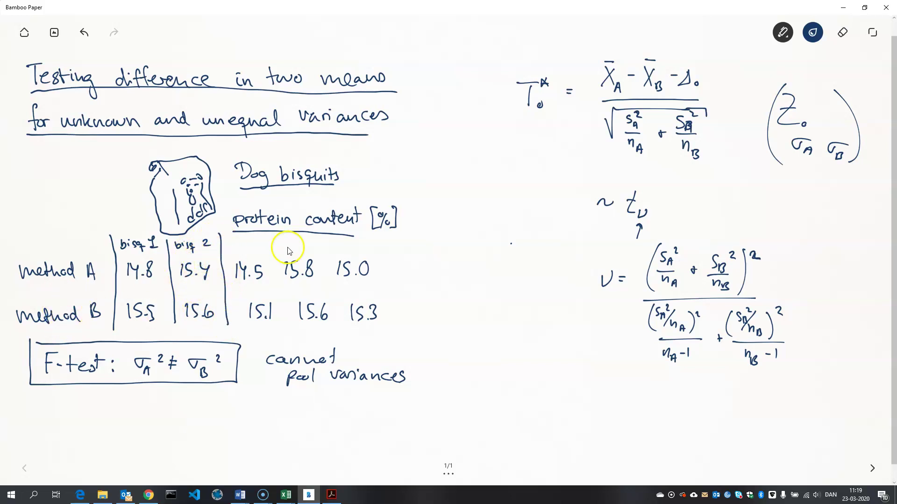
{"action": "left_click_drag", "start_coordinate": [278, 245], "coordinate": [281, 322]}
{"action": "left_click_drag", "start_coordinate": [322, 242], "coordinate": [324, 322]}
{"action": "left_click_drag", "start_coordinate": [385, 250], "coordinate": [386, 327]}
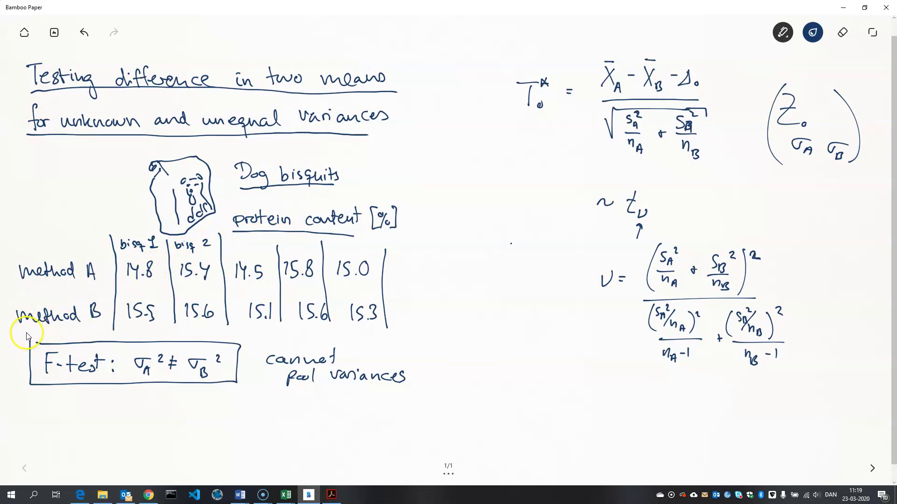
Step: Add a 'difference' row under Method B, extend the dividers into it and dot each entry
{"action": "left_click_drag", "start_coordinate": [40, 326], "coordinate": [378, 325]}
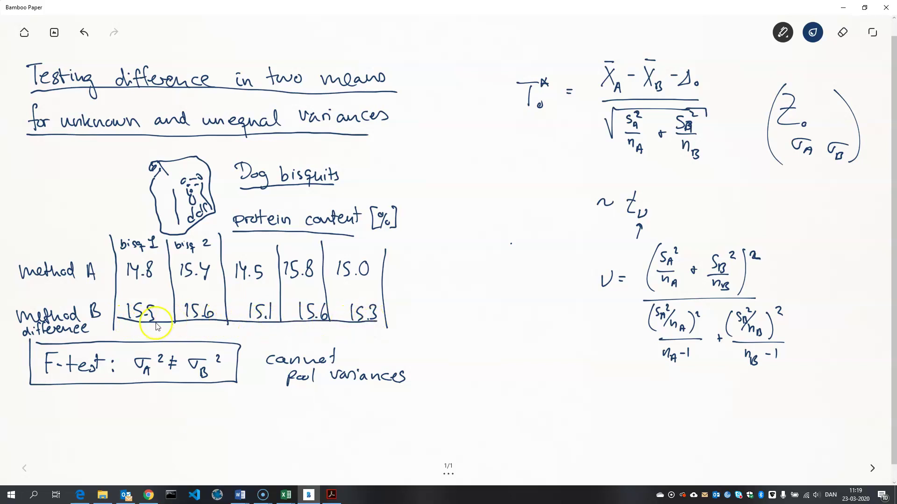
{"action": "left_click_drag", "start_coordinate": [175, 323], "coordinate": [173, 333]}
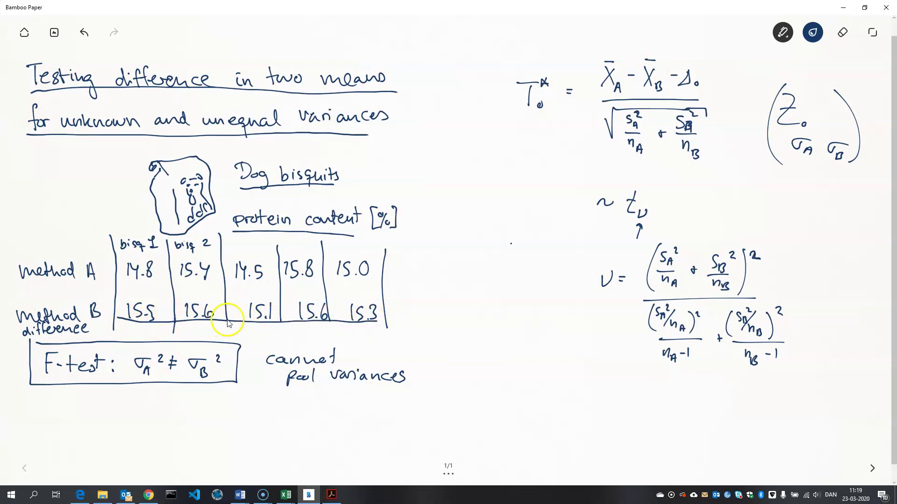
{"action": "left_click_drag", "start_coordinate": [228, 322], "coordinate": [228, 335]}
{"action": "mouse_move", "coordinate": [280, 321]}
{"action": "left_mouse_down"}
{"action": "mouse_move", "coordinate": [281, 335]}
{"action": "mouse_move", "coordinate": [326, 335]}
{"action": "left_mouse_up"}
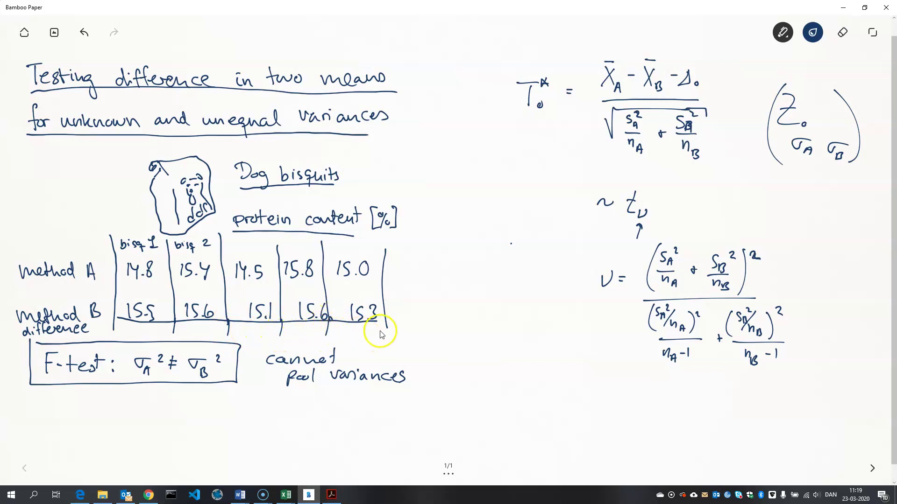
{"action": "left_click_drag", "start_coordinate": [385, 327], "coordinate": [386, 340]}
{"action": "left_click_drag", "start_coordinate": [174, 330], "coordinate": [180, 329]}
{"action": "left_click", "coordinate": [260, 334]}
{"action": "left_click", "coordinate": [308, 332]}
{"action": "left_click", "coordinate": [352, 336]}
Step: Draw an arrow between the Method A and Method B row labels
{"action": "left_click_drag", "start_coordinate": [66, 294], "coordinate": [68, 303]}
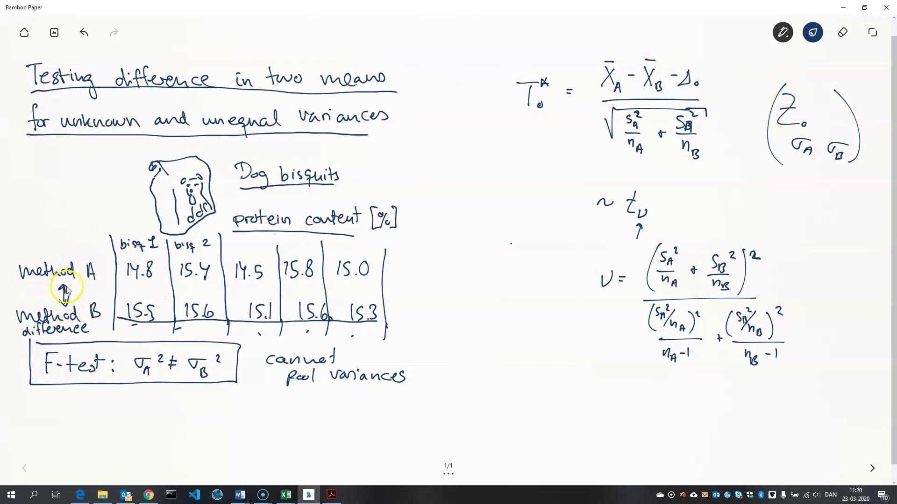